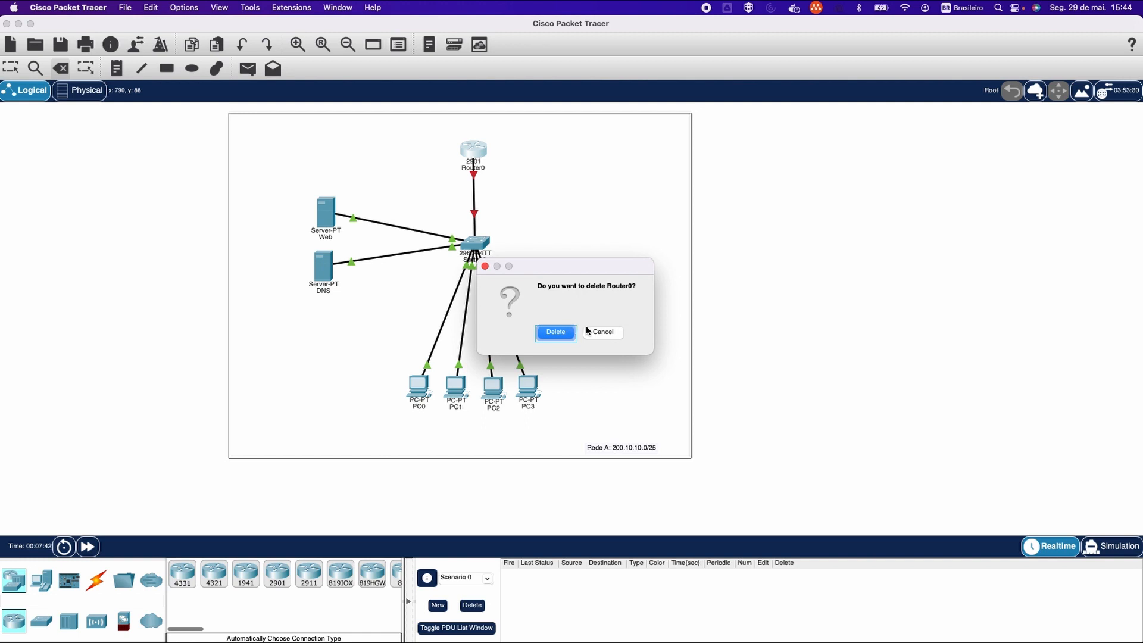
Cancel the router deletion and assign IPv4 address 200.10.10.1 to Router0's GigabitEthernet0/0 interface.
left_click(603, 332)
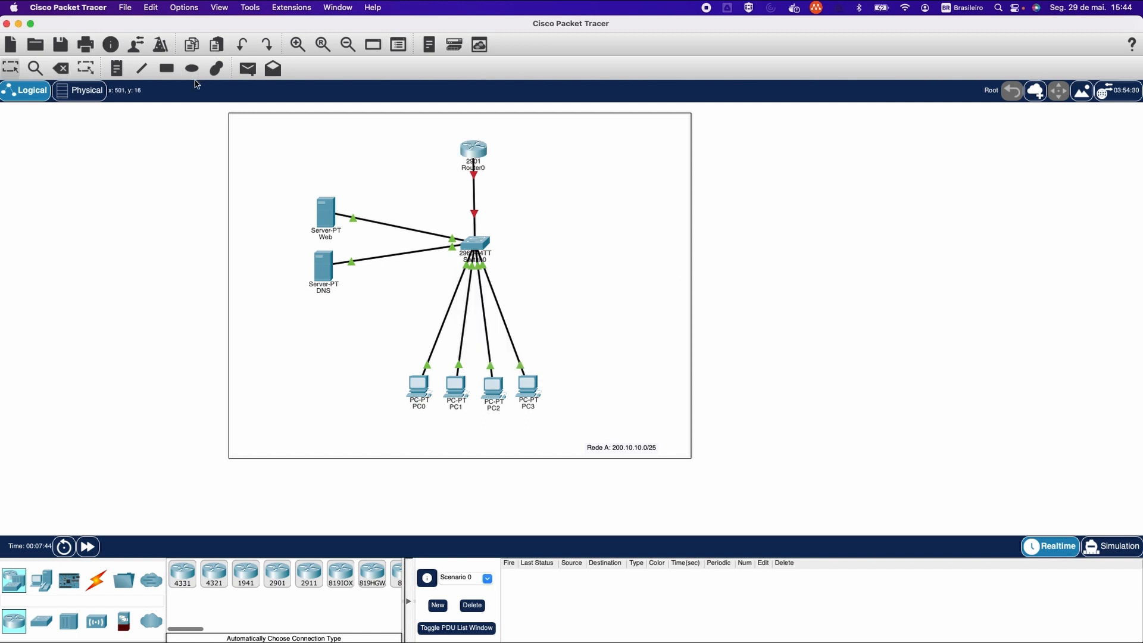
left_click(480, 153)
left_click(556, 145)
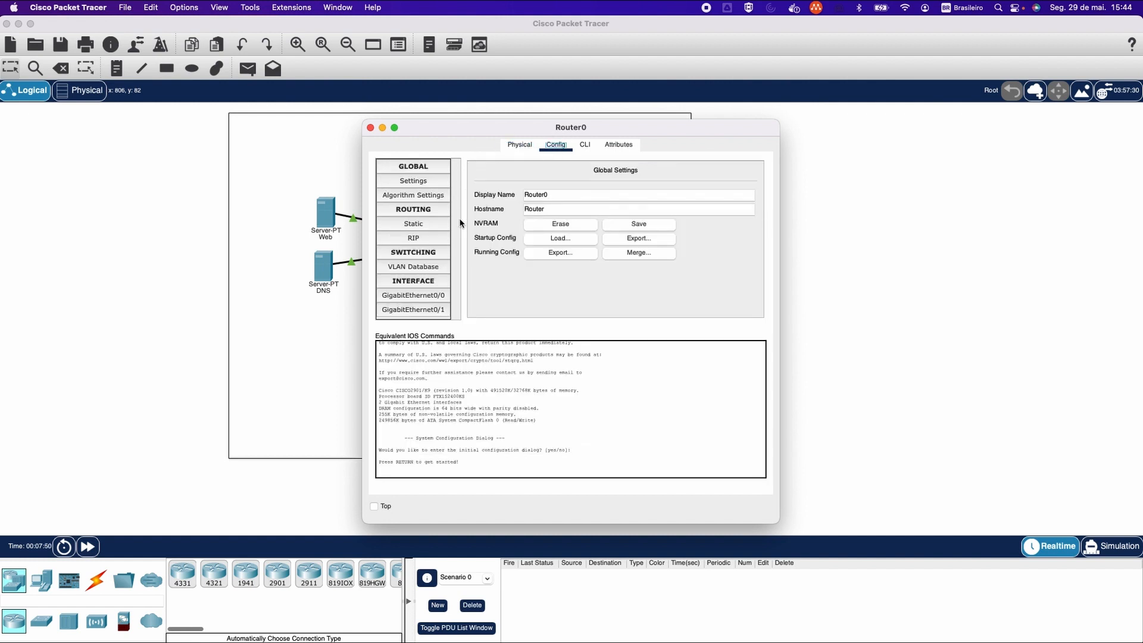
left_click(424, 297)
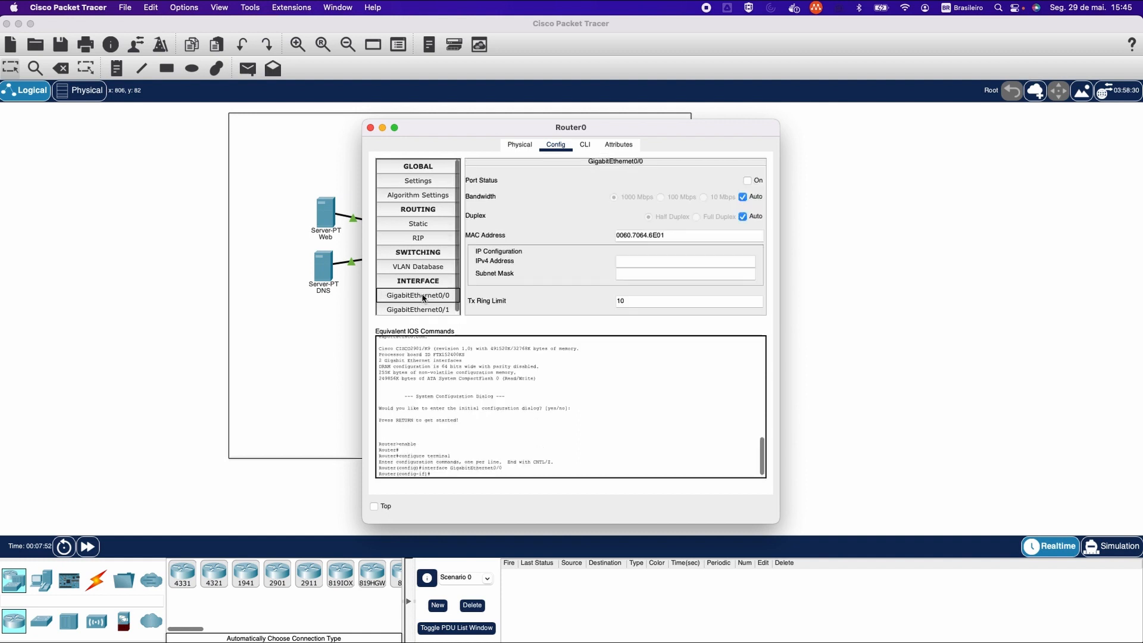
left_click(624, 260)
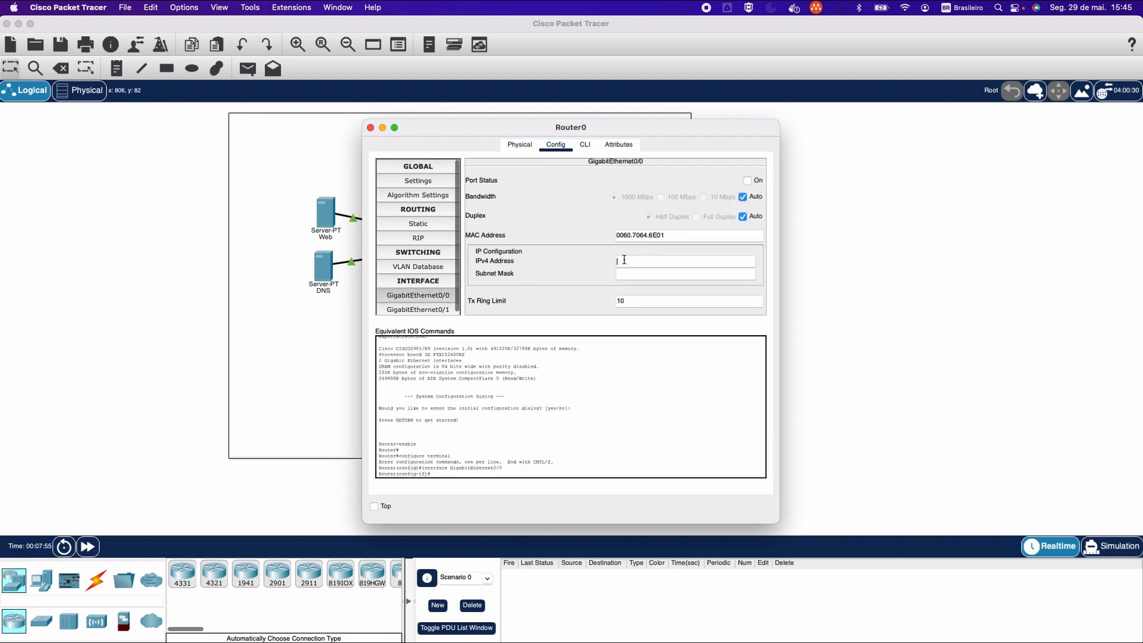
type("200.10.10.1")
key("Tab")
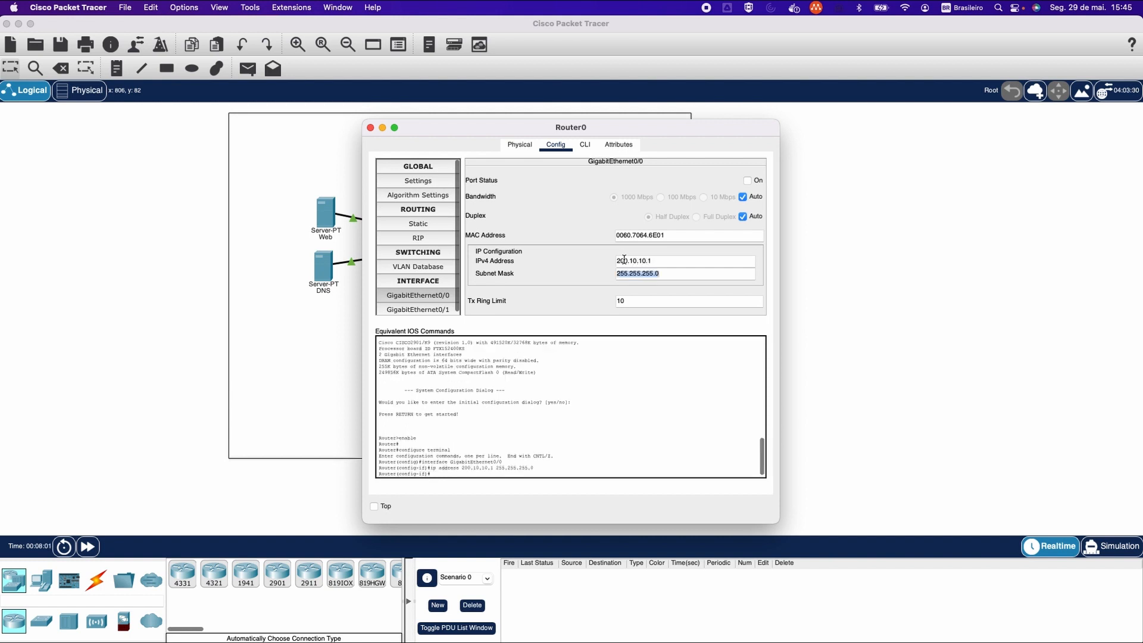
Set the GigabitEthernet0/0 subnet mask to 255.255.255.128 and turn the router port on.
key("Right")
key("BackSpace")
type("128")
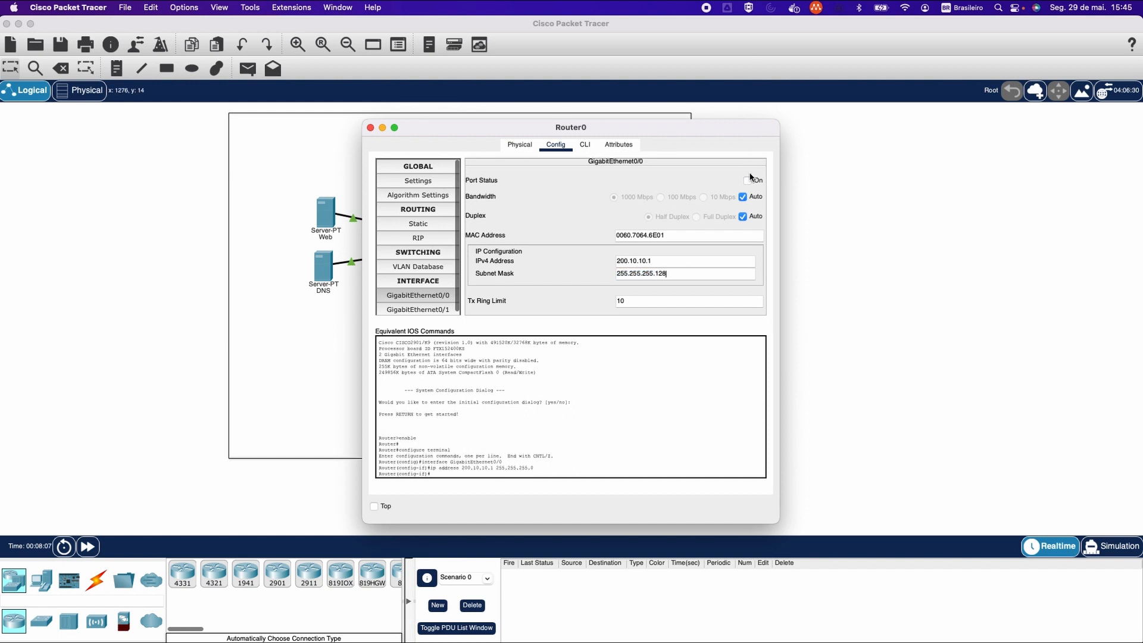
left_click(747, 180)
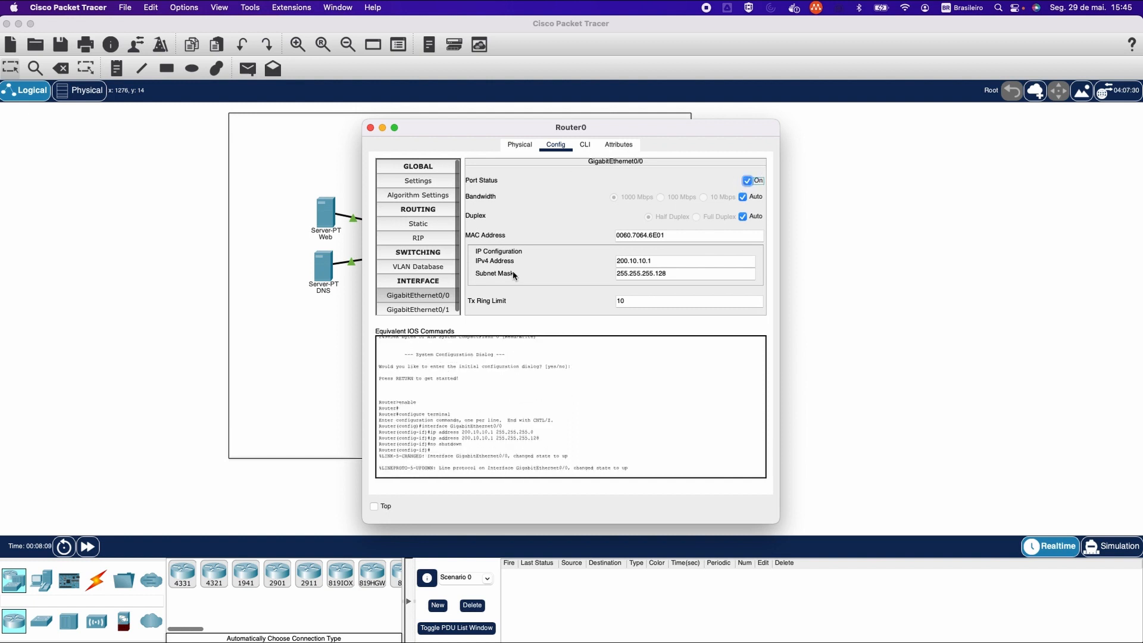
left_click(369, 127)
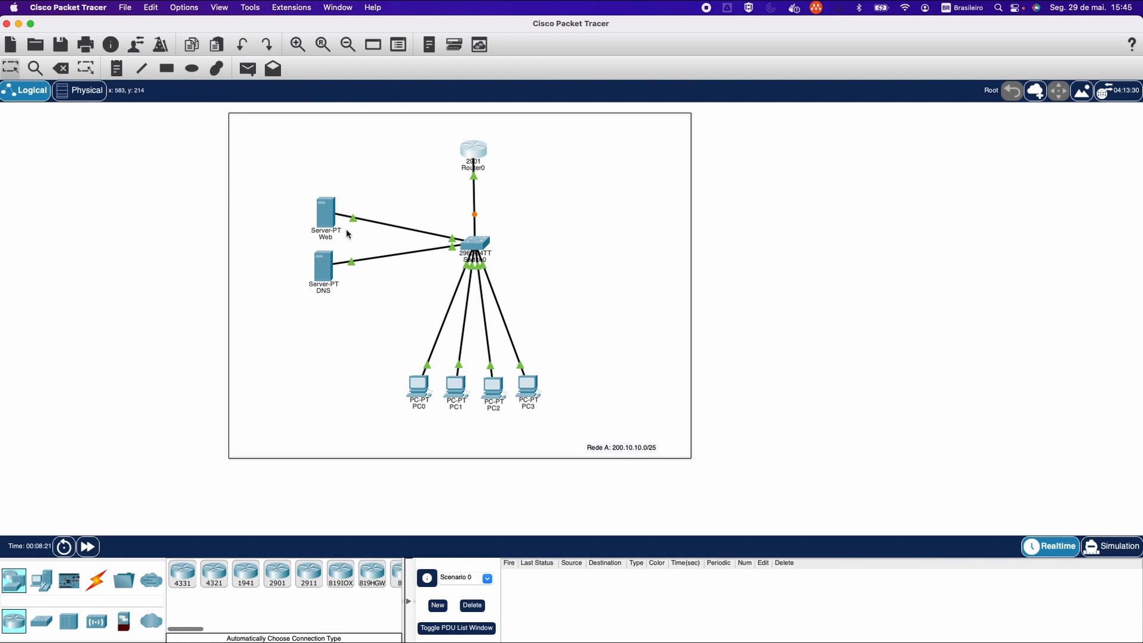
Give PC0 the static IPv4 address 200.10.10.20 in its IP configuration.
left_click(417, 385)
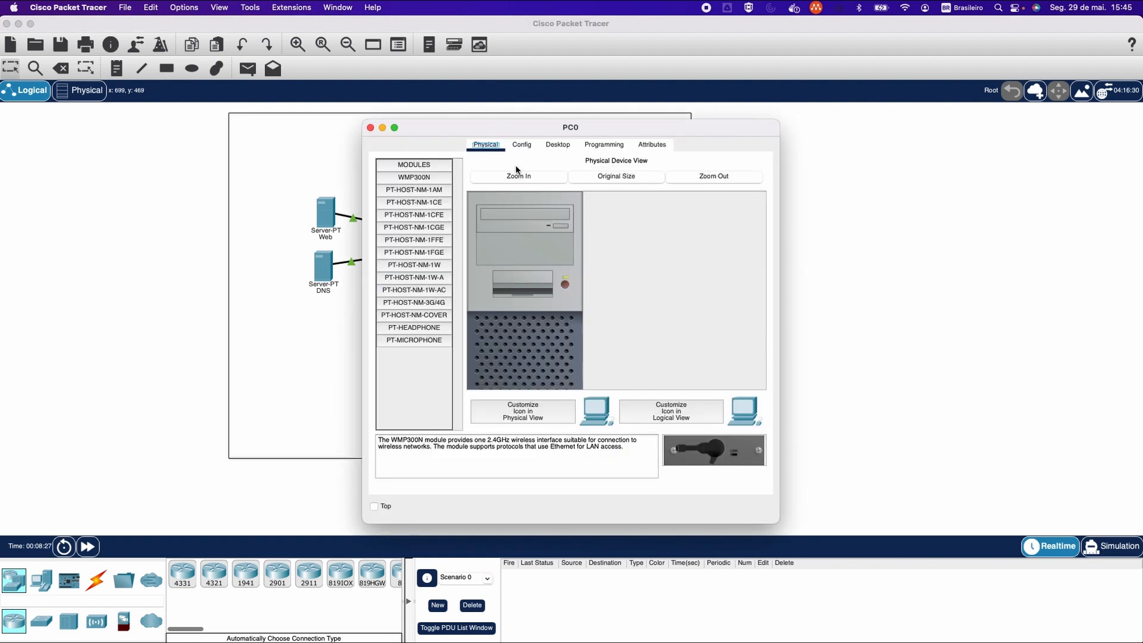
left_click(522, 144)
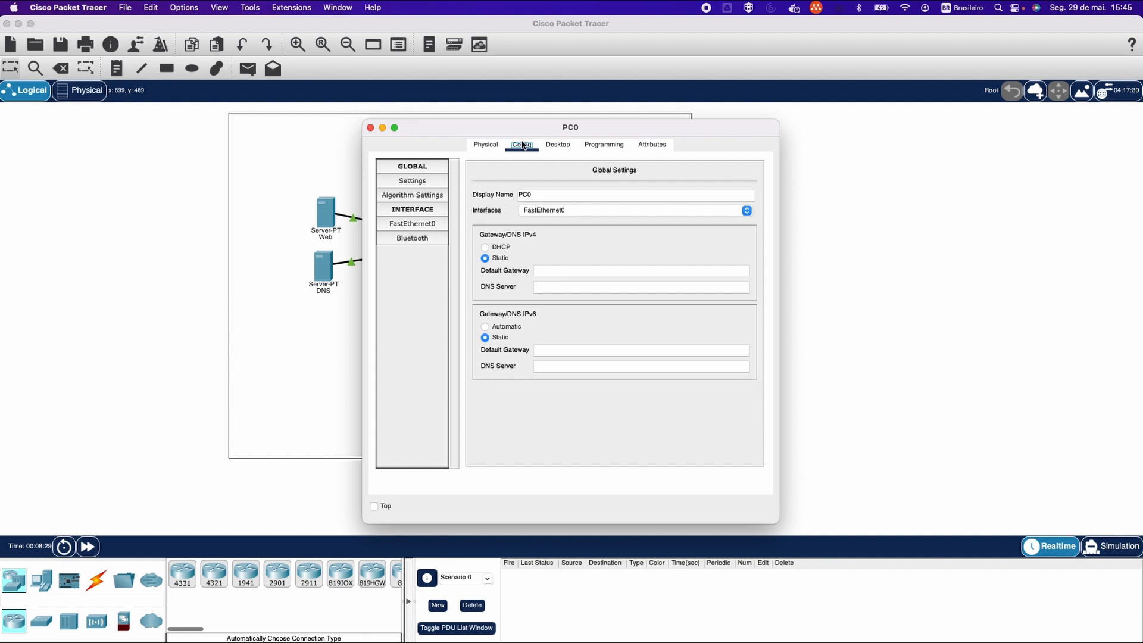
left_click(425, 227)
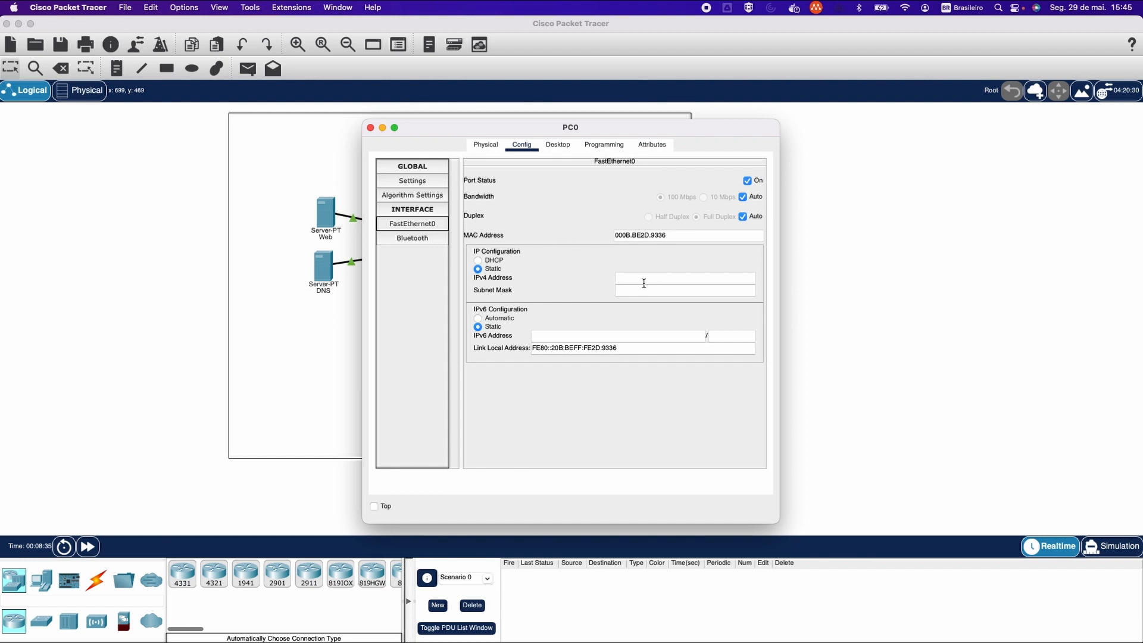
left_click(564, 143)
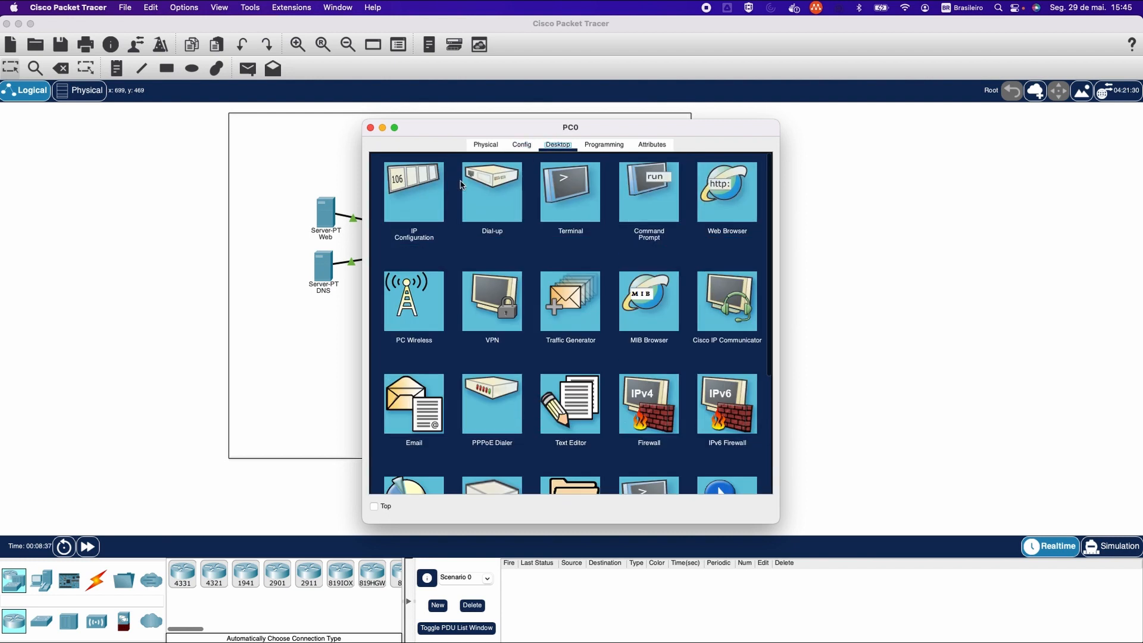
left_click(410, 194)
left_click(524, 241)
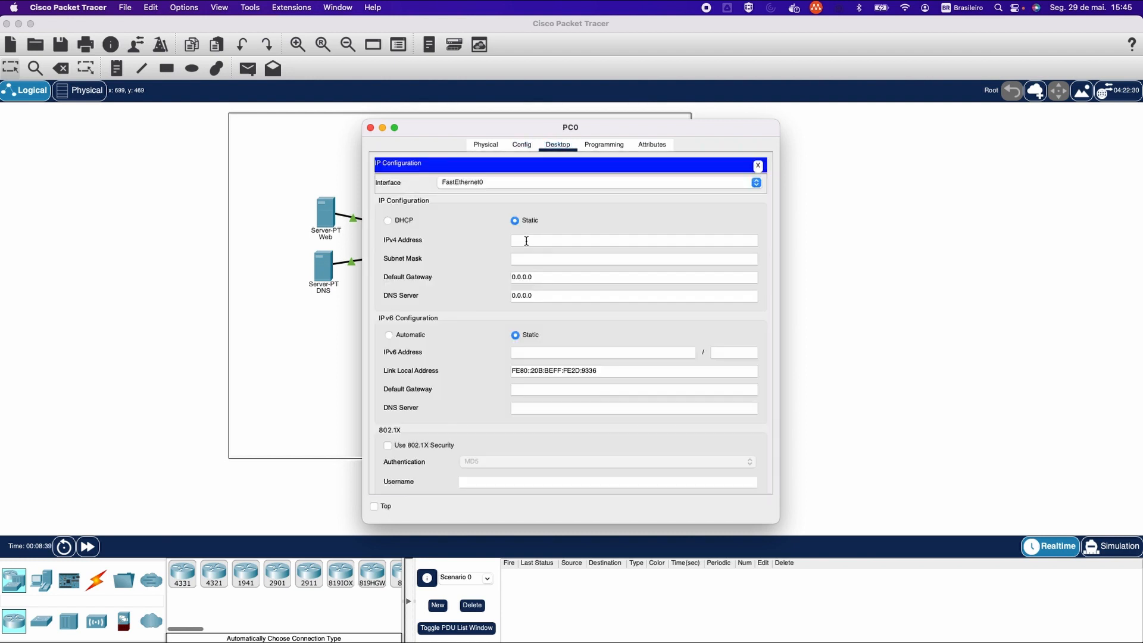
type("200.10.10.20")
key("Tab")
key("Right")
Set PC0's default gateway to 200.10.10.1 and close its configuration.
left_click(545, 277)
double_click(545, 277)
type("200.10.10.1")
left_click(757, 166)
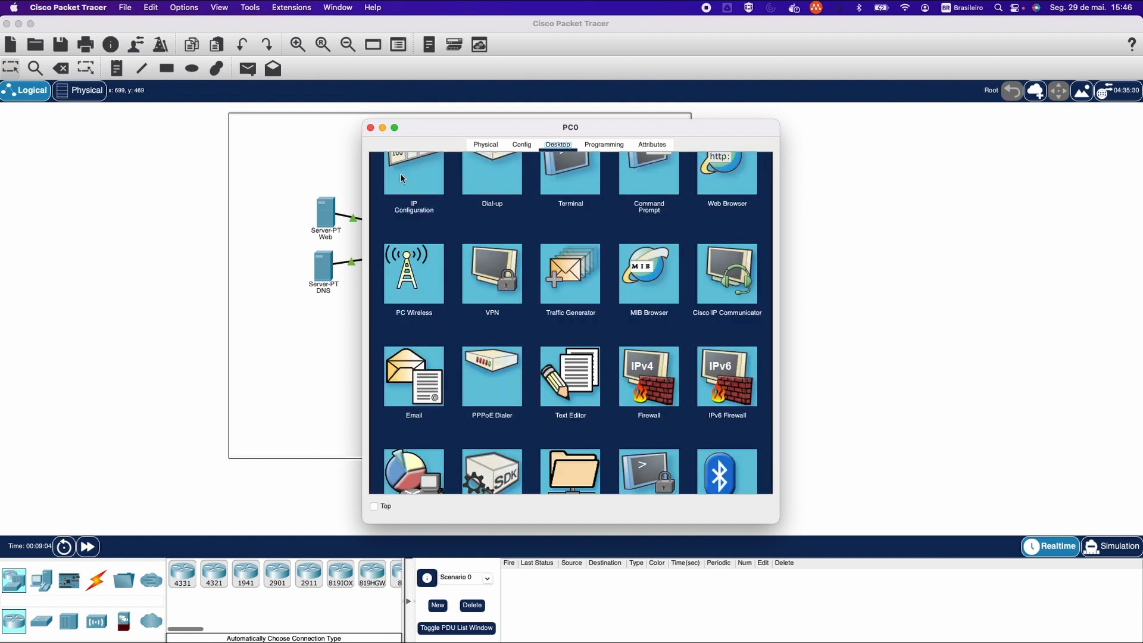
left_click(370, 127)
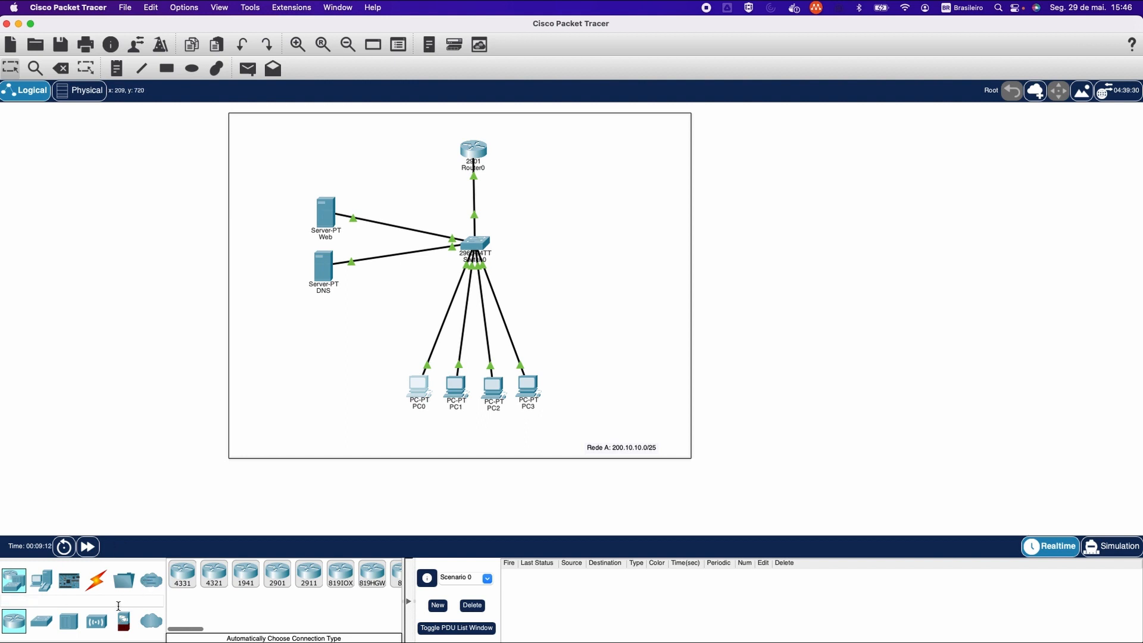
Add a server to the topology below the DNS server and label it DHCP.
left_click(42, 582)
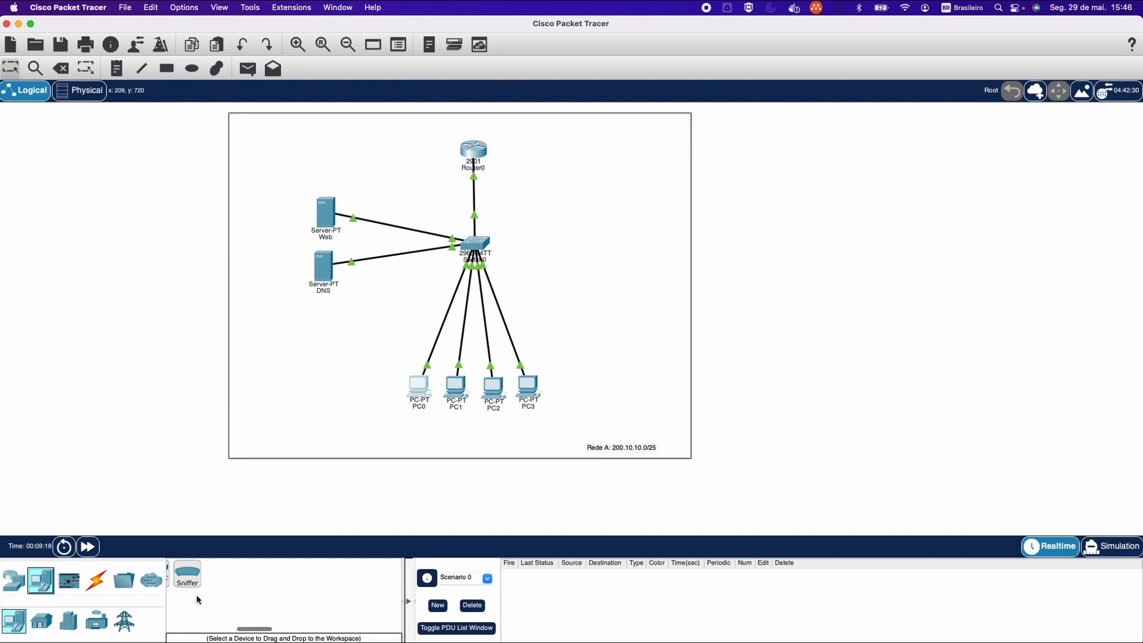
left_click_drag(245, 581, 323, 322)
left_click(323, 344)
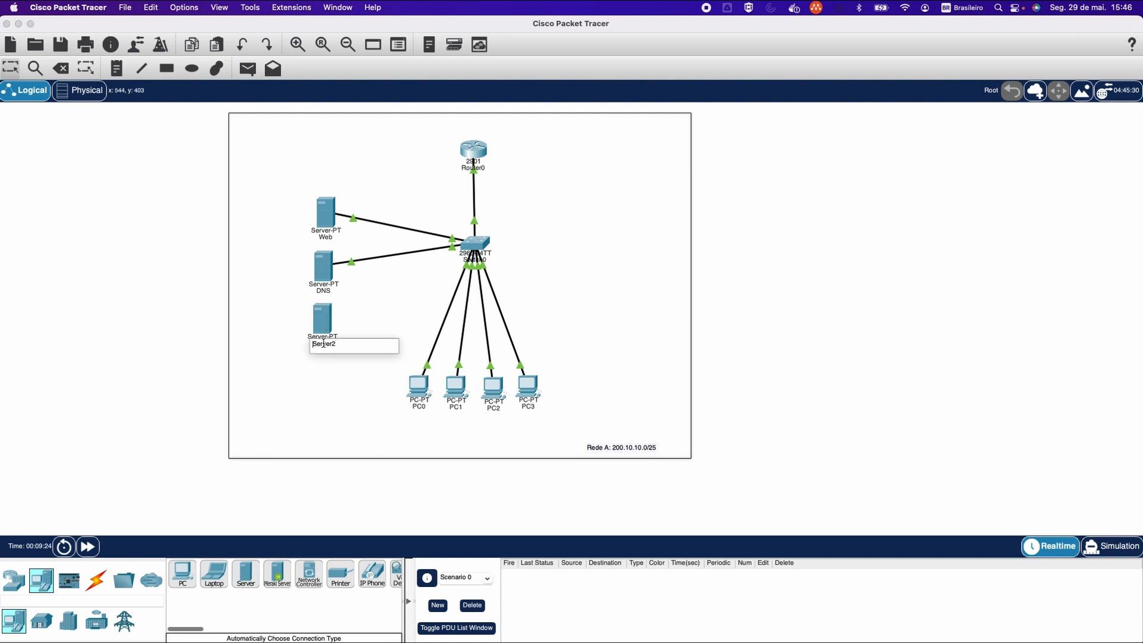
double_click(323, 344)
type("DHCP")
left_click(369, 327)
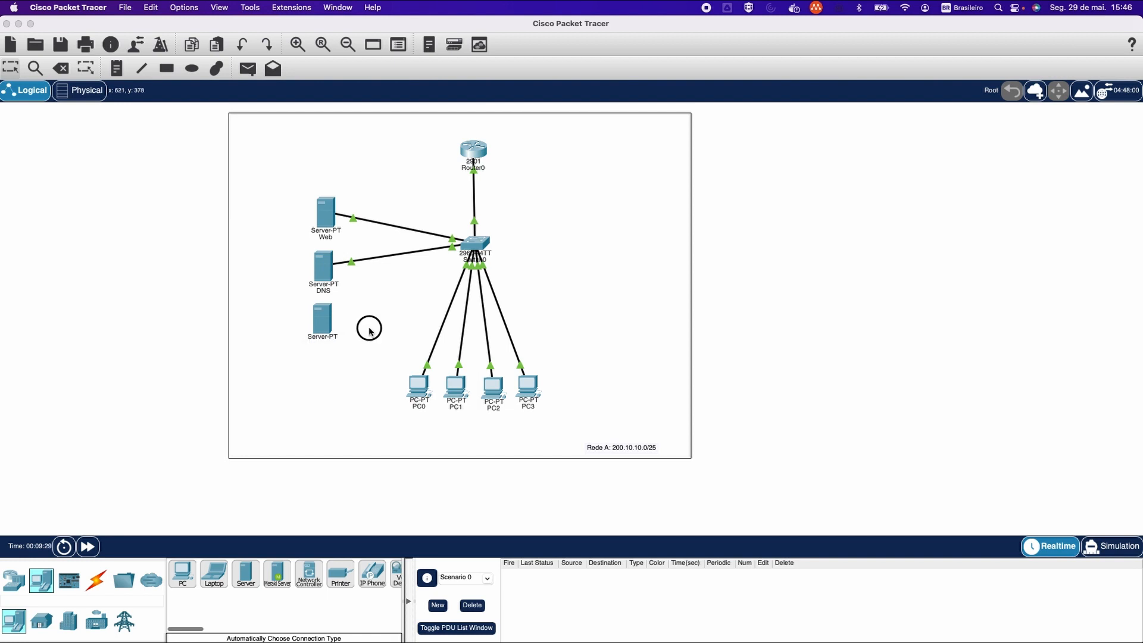
left_click(554, 305)
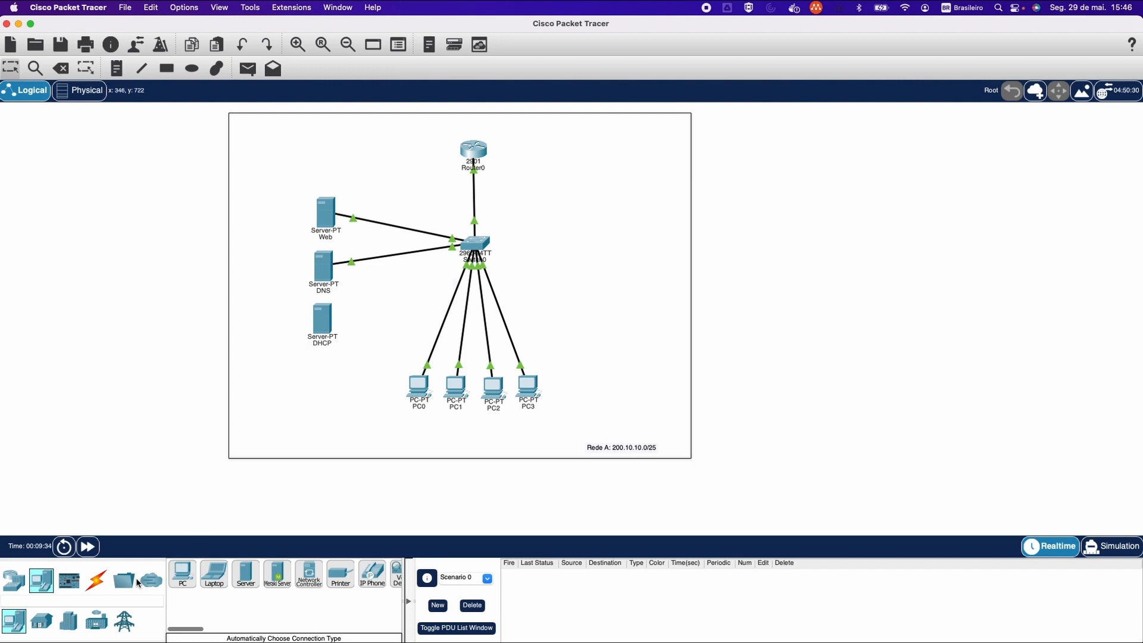
Connect the DHCP server to the switch with a copper straight-through cable.
left_click(99, 584)
left_click(245, 573)
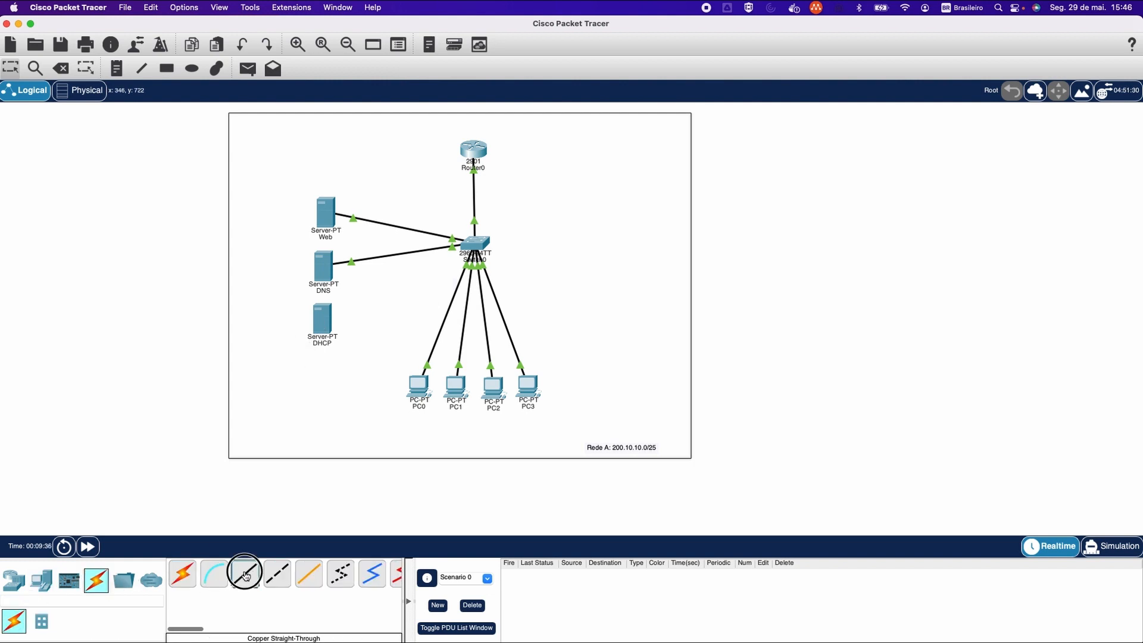
left_click(333, 325)
left_click(341, 327)
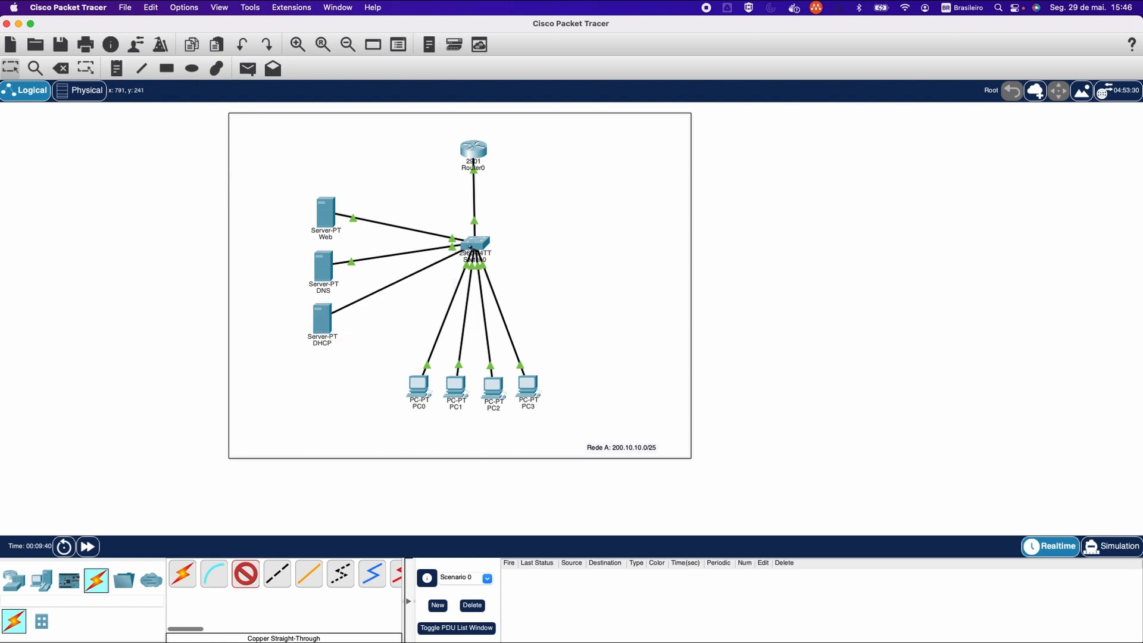
left_click(471, 247)
left_click(487, 264)
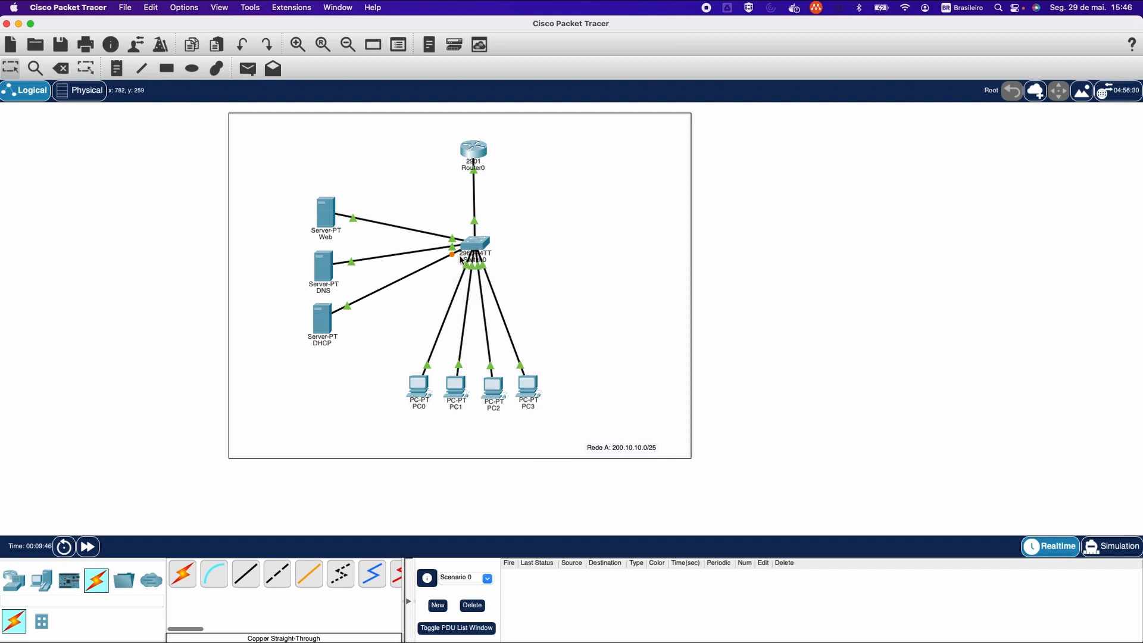
Assign the static IPv4 address 200.10.10.10 to the Web server.
left_click(326, 215)
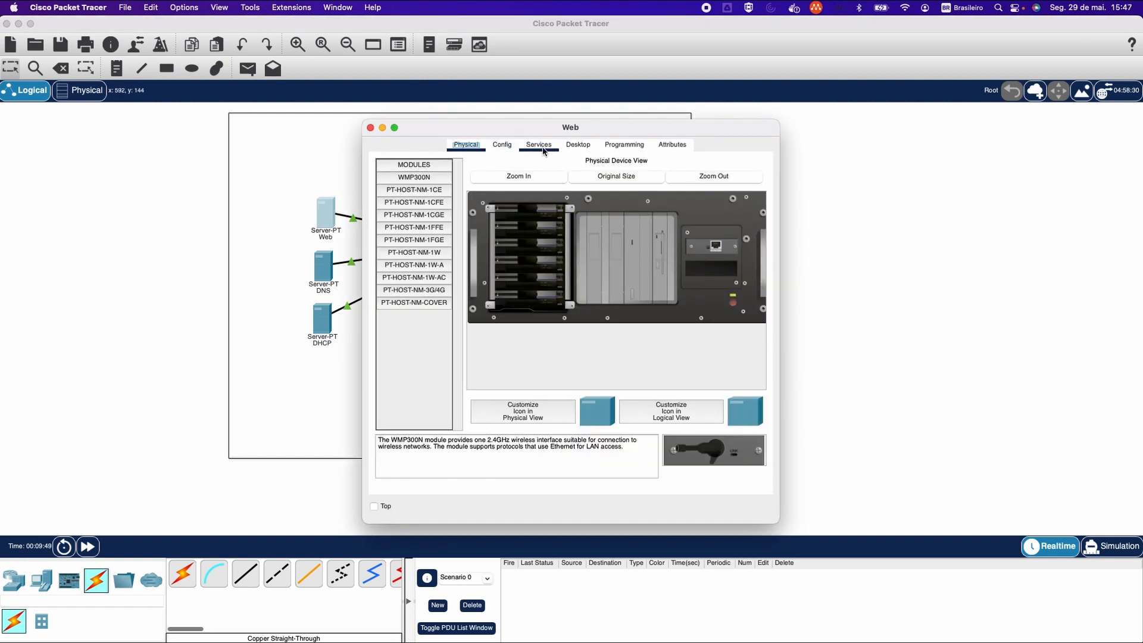
left_click(501, 147)
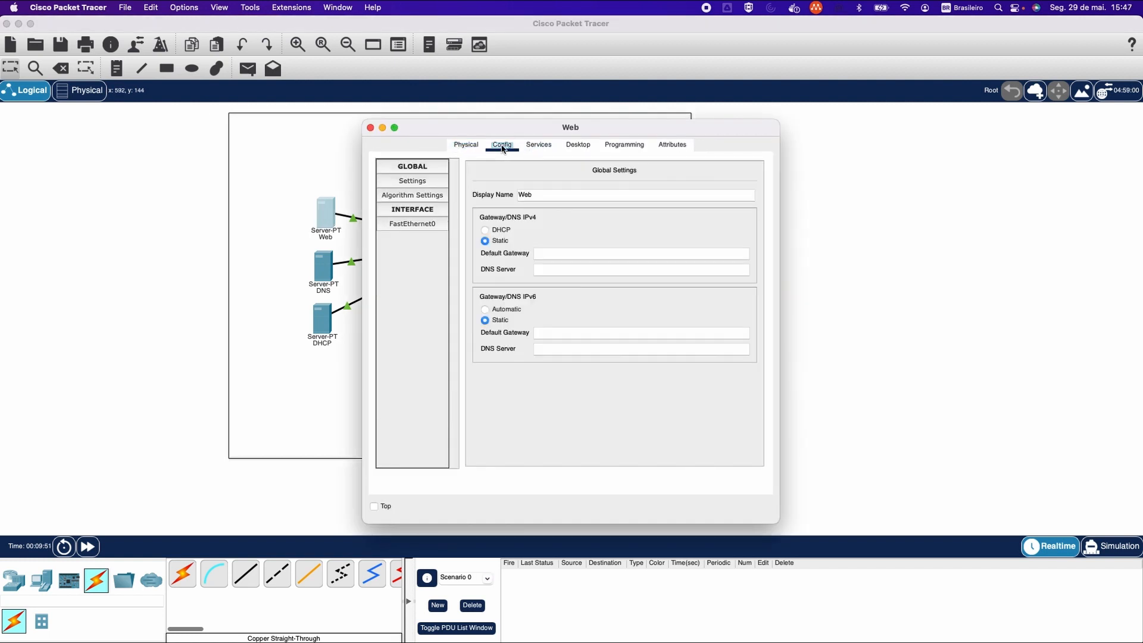
left_click(578, 145)
left_click(417, 187)
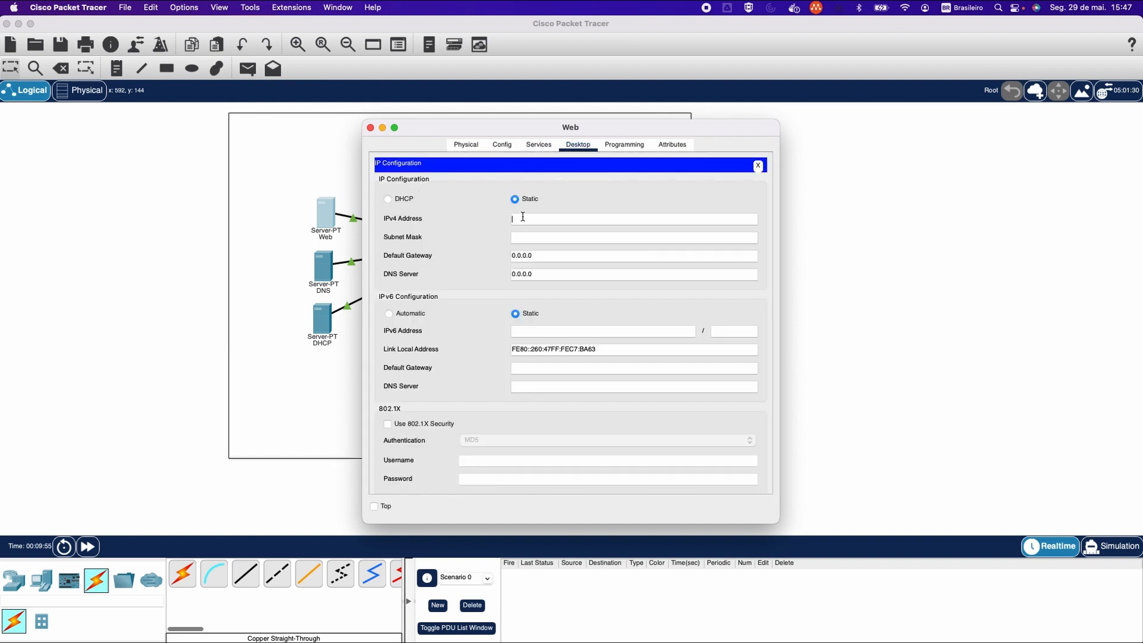
type("200.10.101")
key("BackSpace")
type(".10")
Set the Web server's subnet mask to 255.255.255.128 and its default gateway to 200.10.10.1.
key("Tab")
key("Right")
type("128")
key("Tab")
type("200.10.10.1")
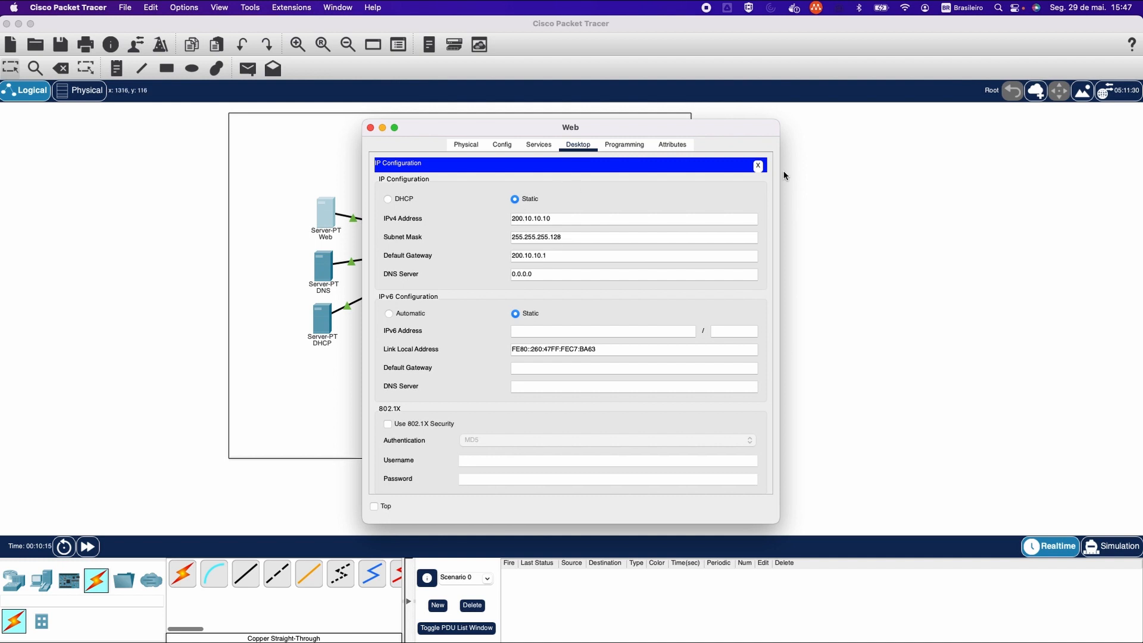
left_click(758, 165)
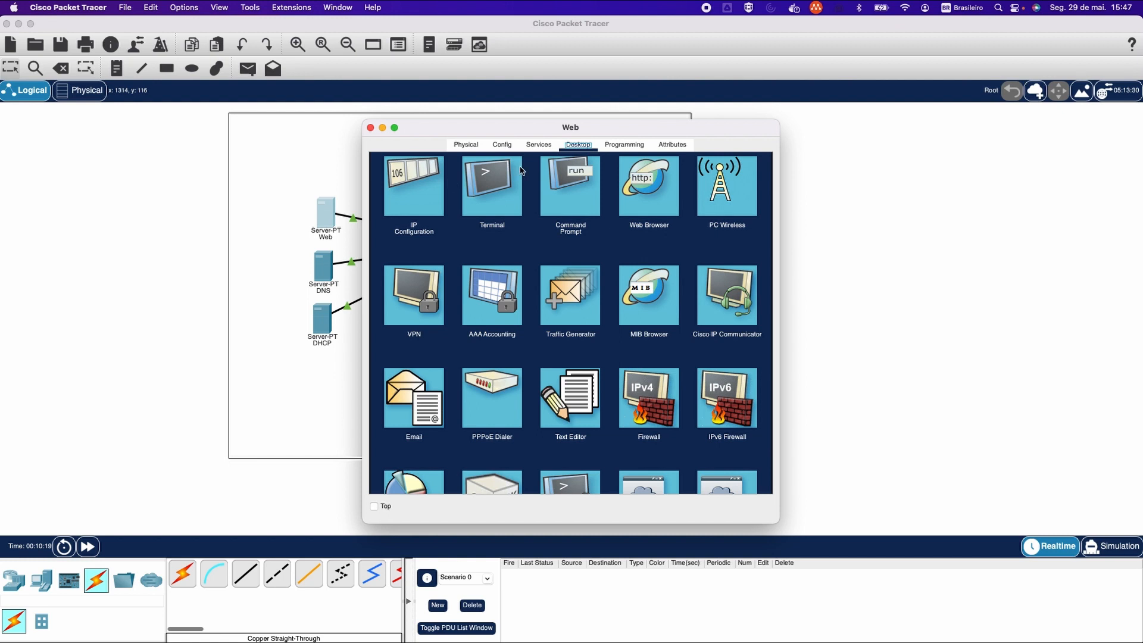
Delete copyrights.html and cscoptlogo177x111.jpg from the Web server's HTTP service files.
left_click(539, 145)
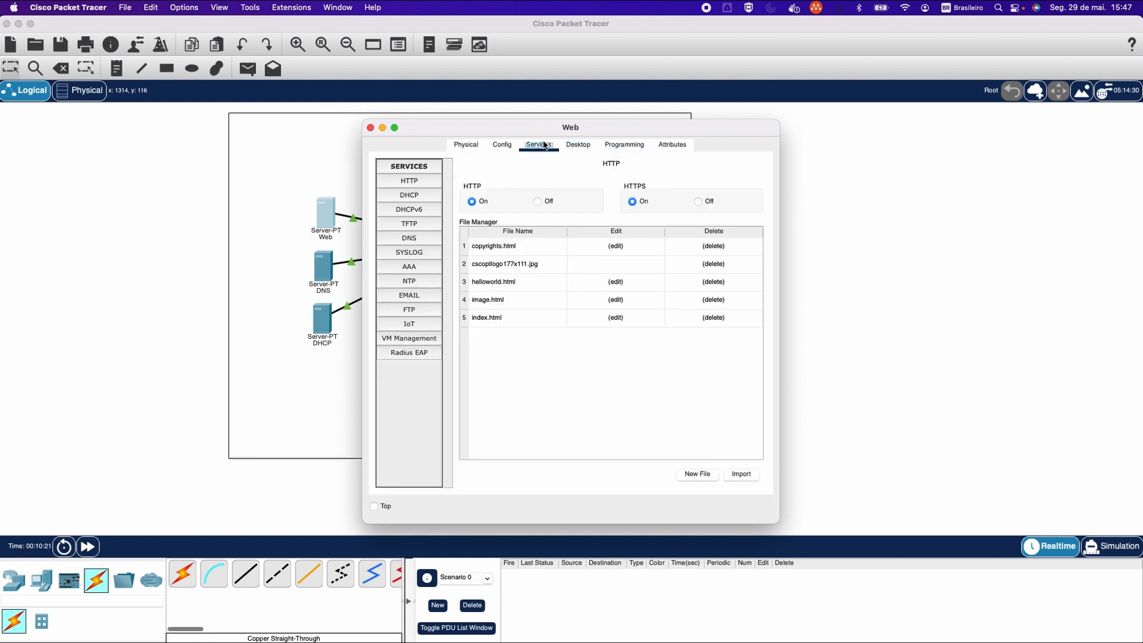
left_click(432, 181)
left_click(558, 245)
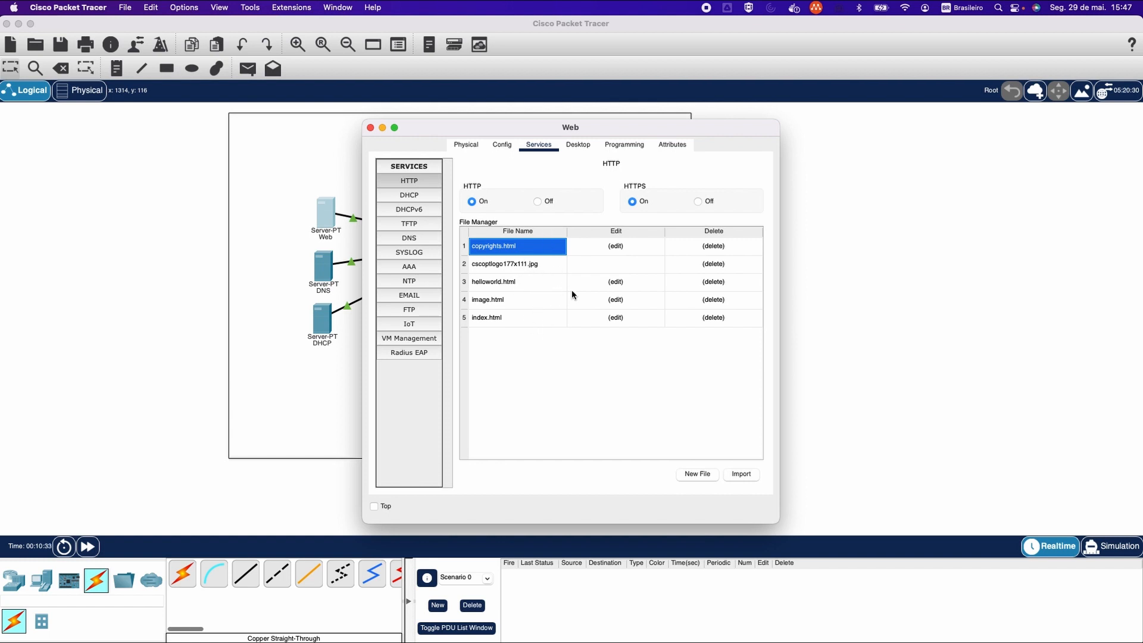
left_click(537, 320)
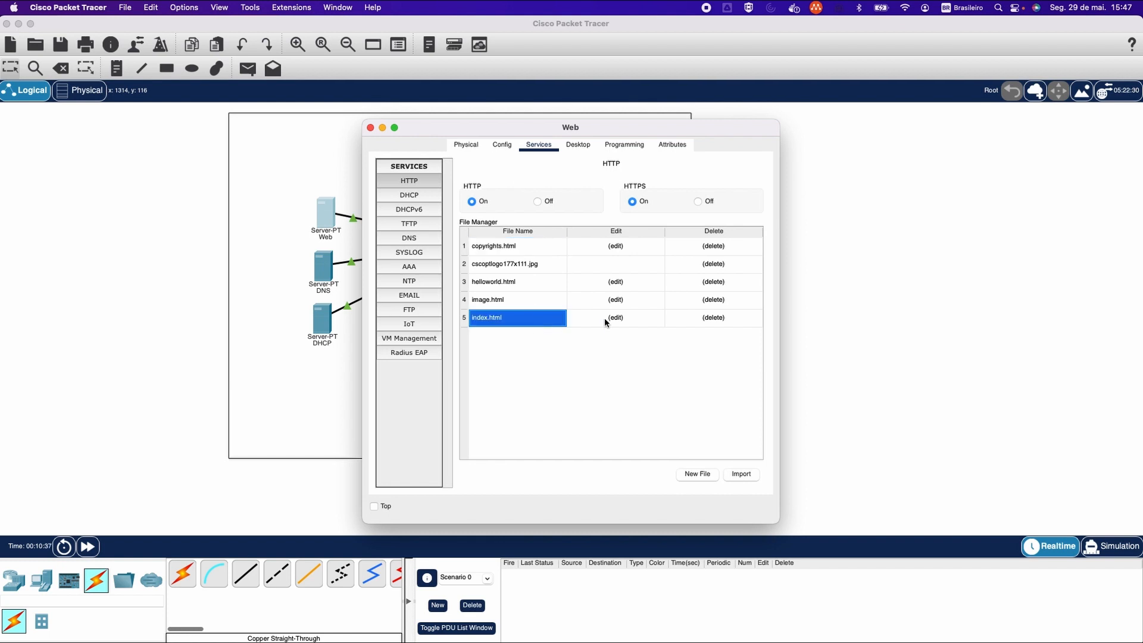
left_click(709, 250)
left_click(540, 322)
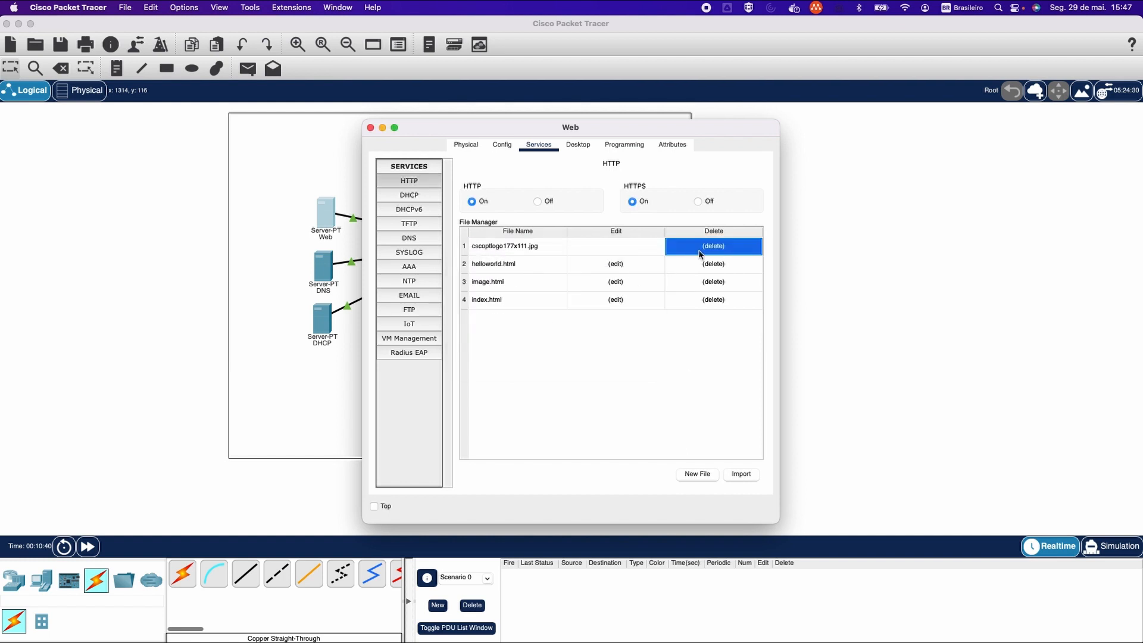
left_click(714, 246)
left_click(526, 324)
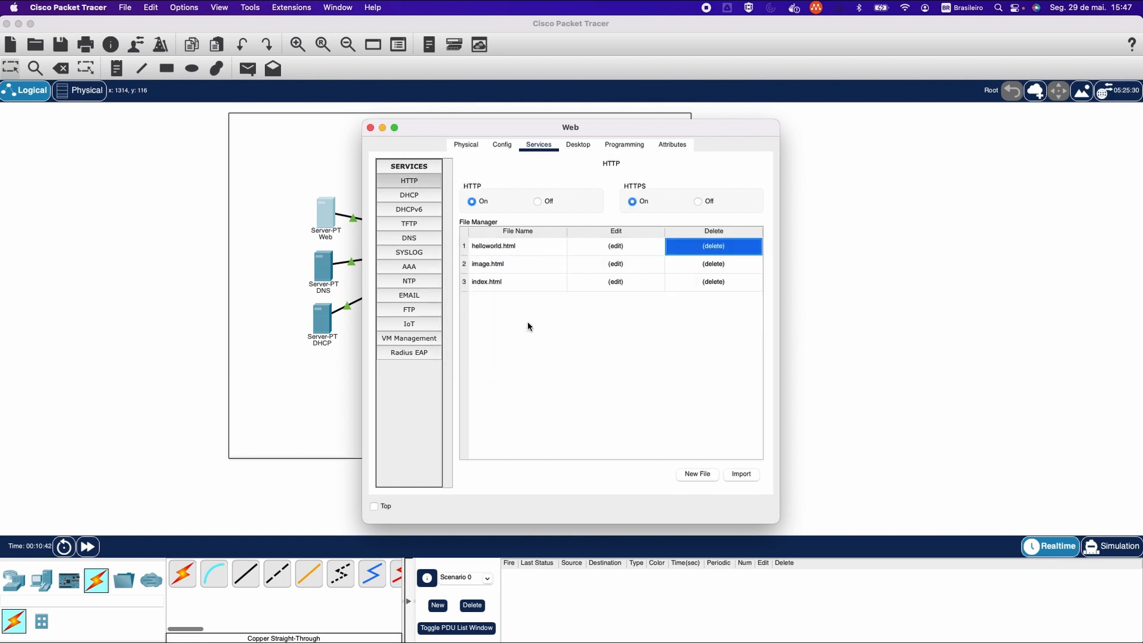
Delete helloworld.html and image.html from the Web server's HTTP service files.
left_click(706, 246)
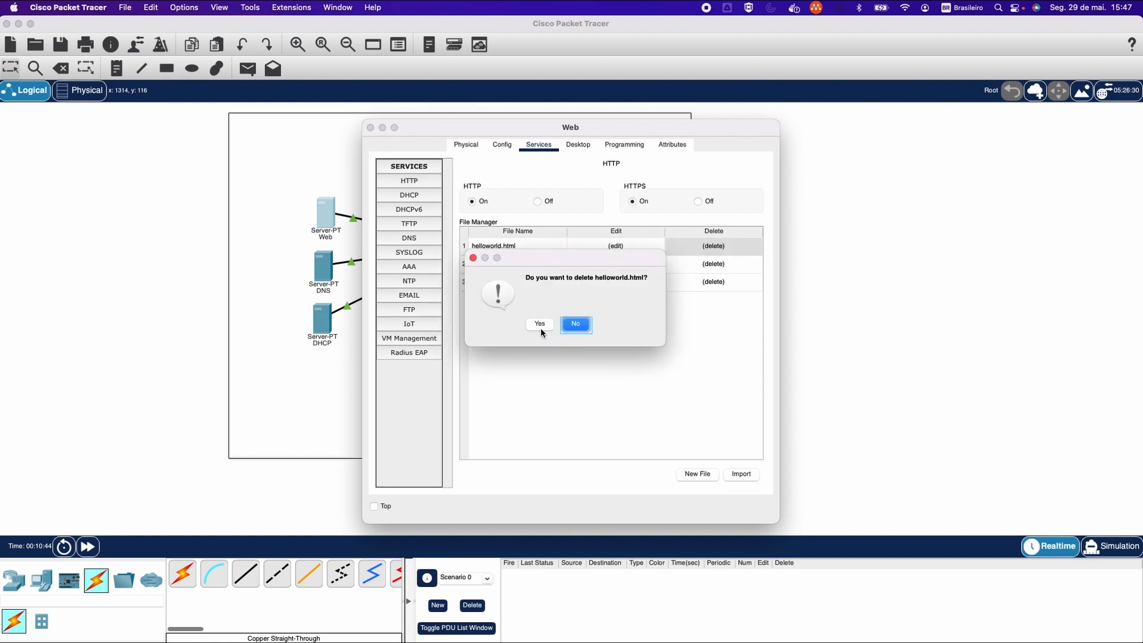
left_click(541, 327)
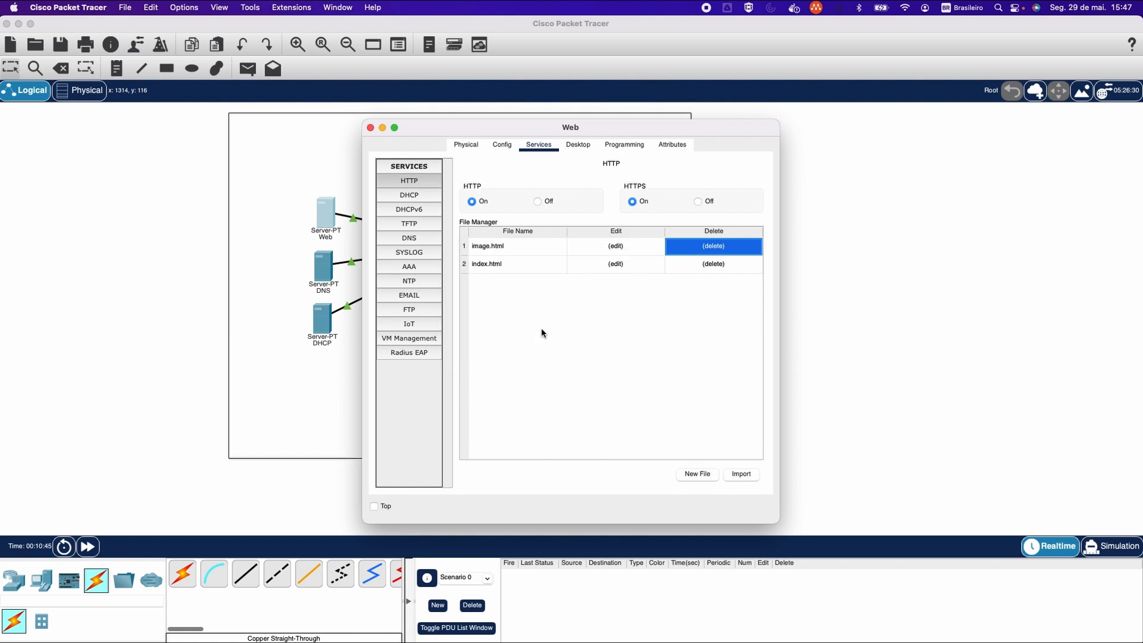
left_click(713, 246)
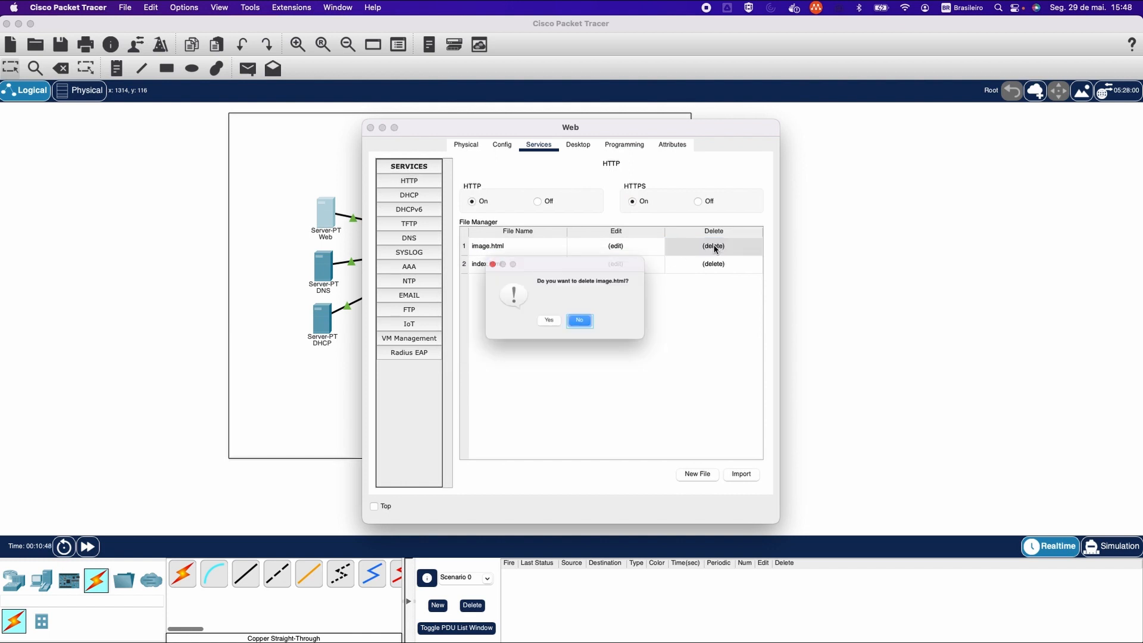
left_click(547, 324)
left_click(504, 247)
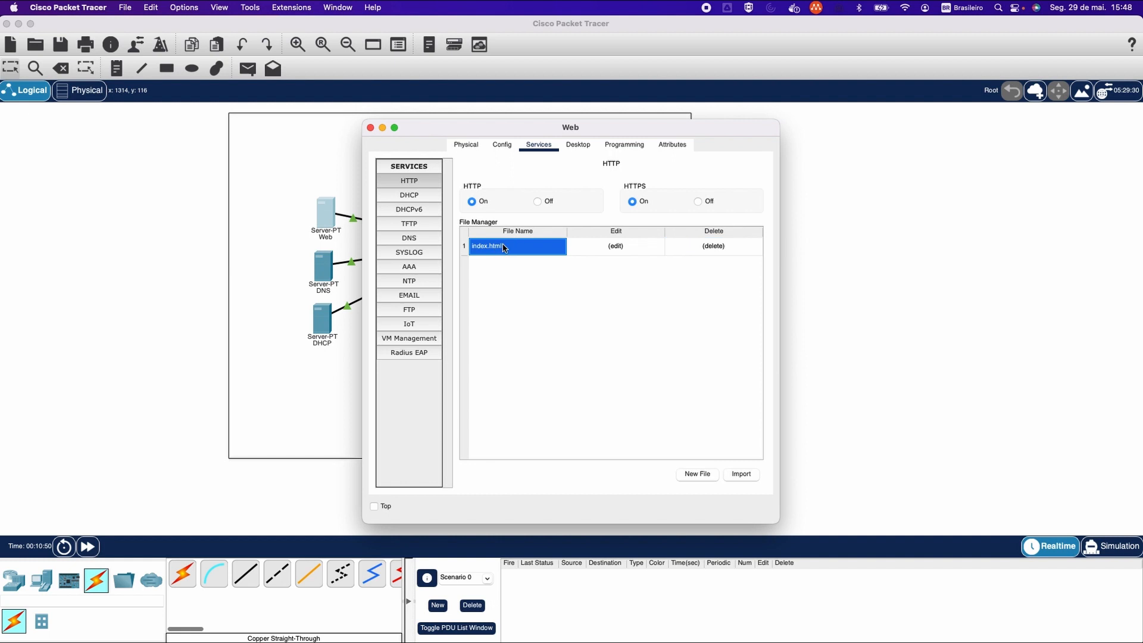
Replace the source of index.html with the copied "Protocolo HTTP" page code and save it, overwriting the existing file.
left_click(617, 246)
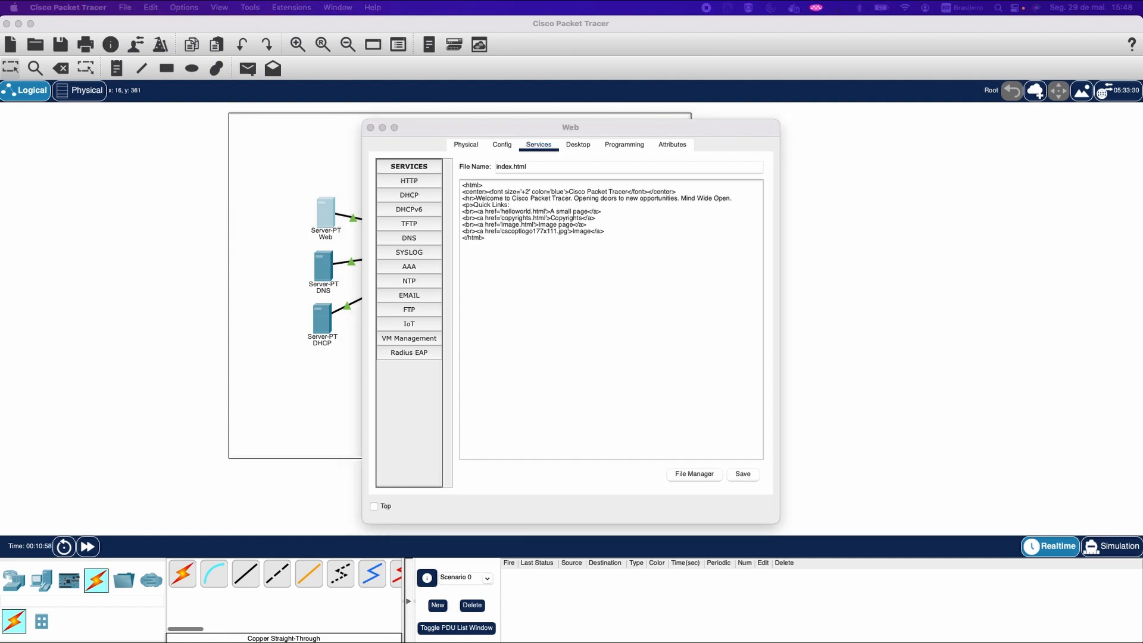
left_click(530, 242)
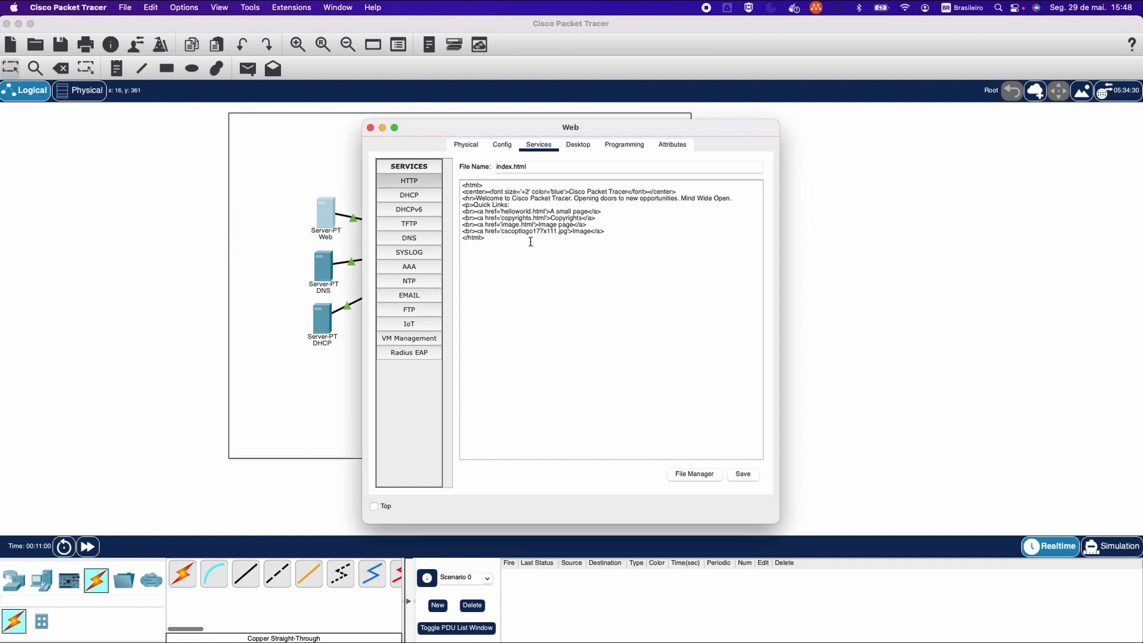
left_click_drag(515, 237, 447, 171)
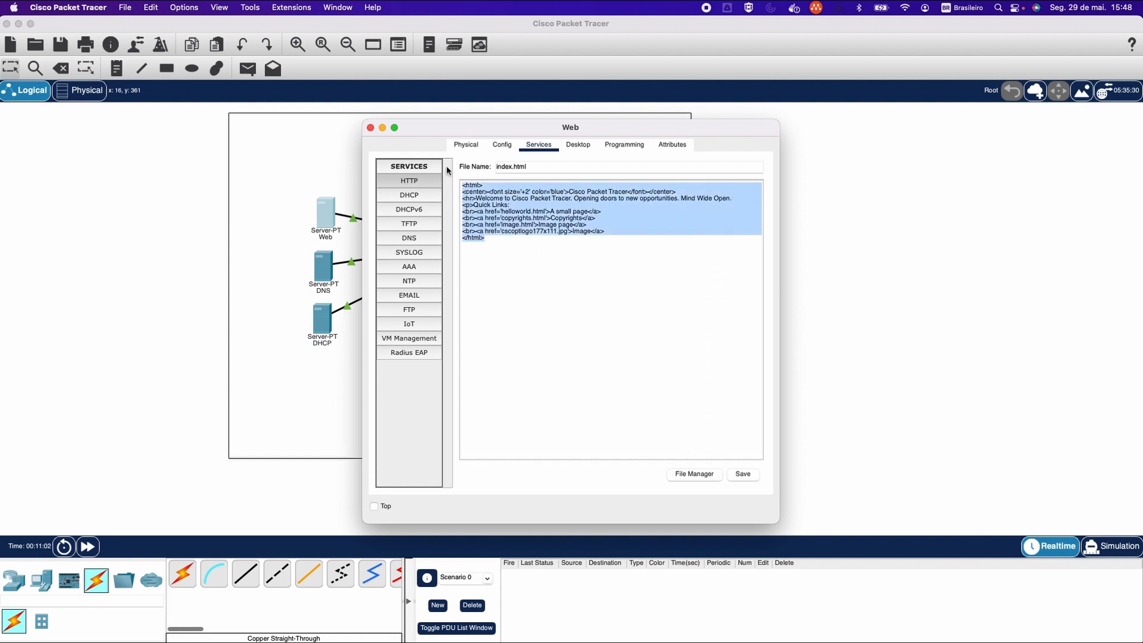
key("super+v")
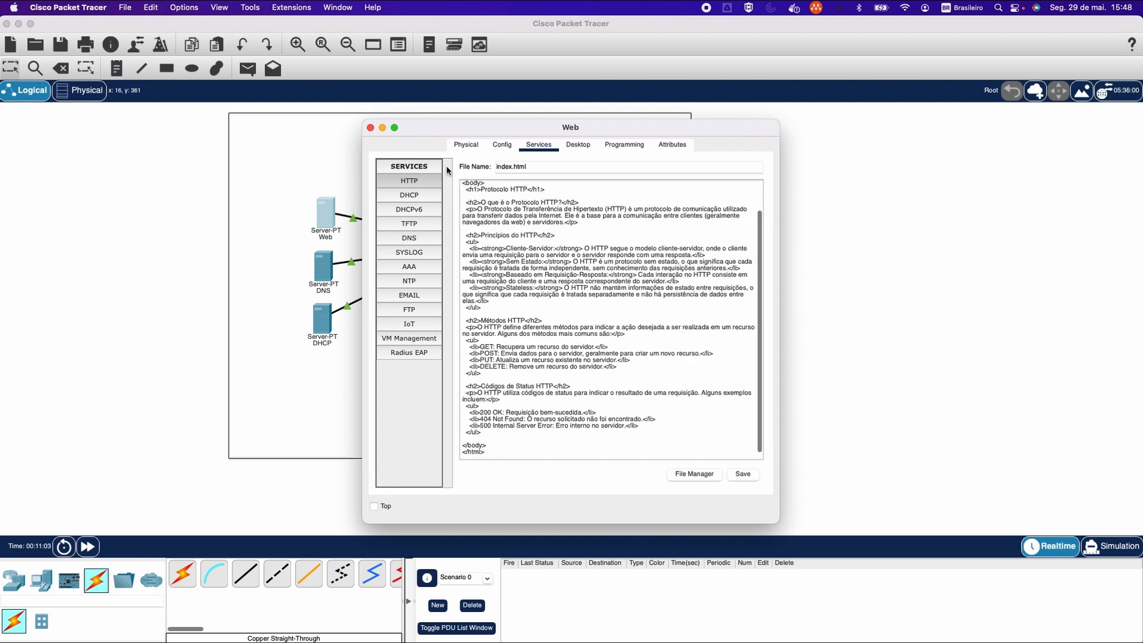
left_click(751, 474)
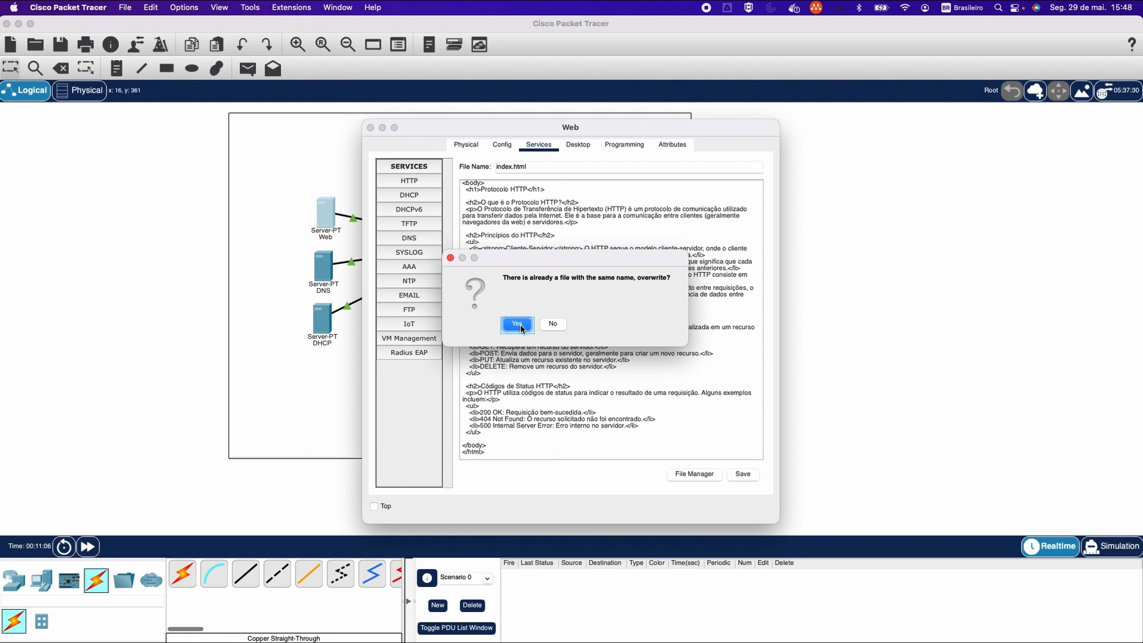
left_click(518, 324)
left_click(417, 184)
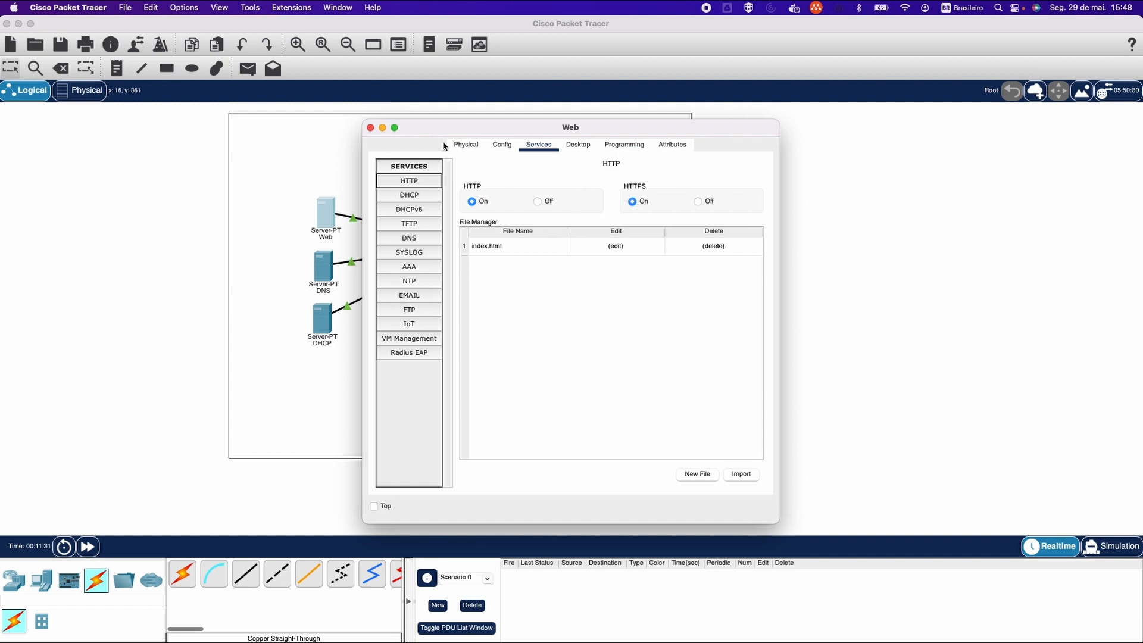
left_click(371, 128)
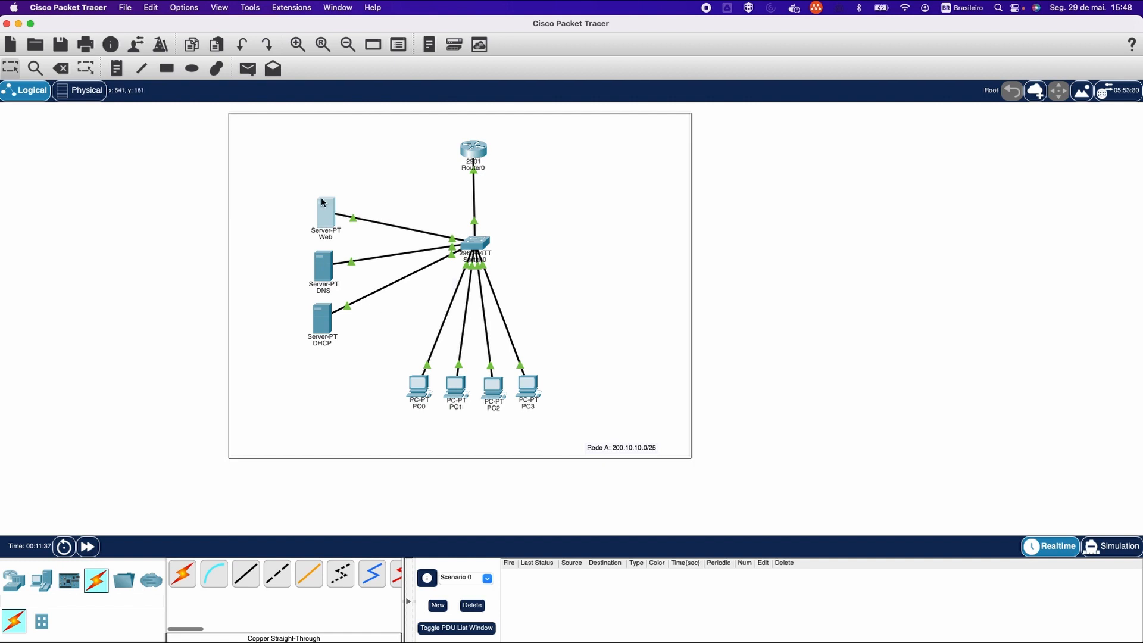
mouse_move(326, 220)
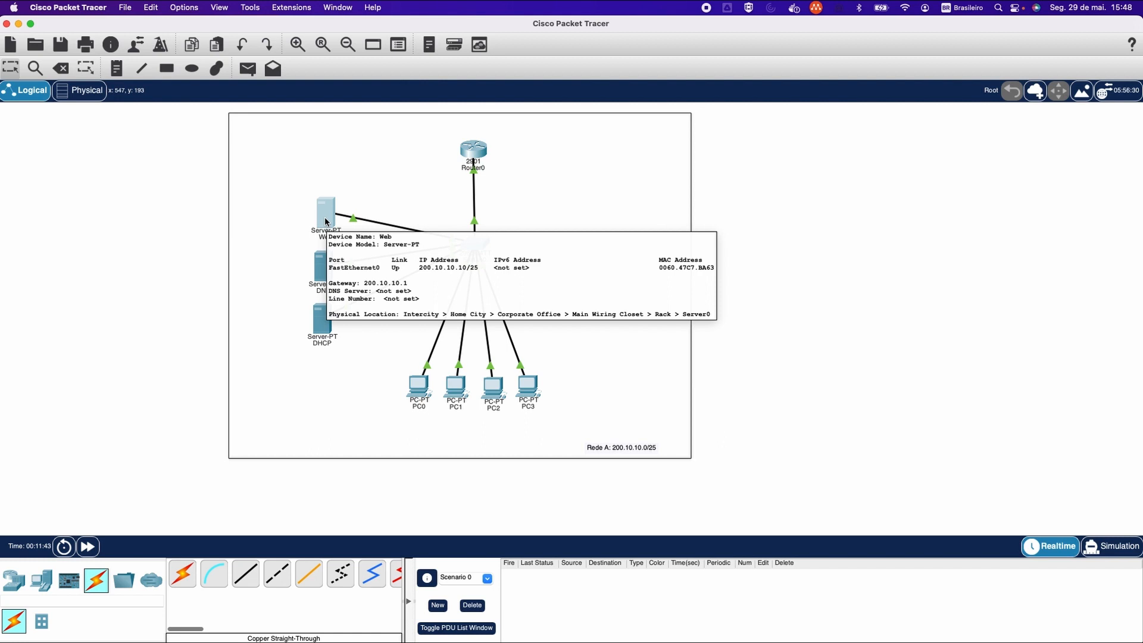
left_click(420, 389)
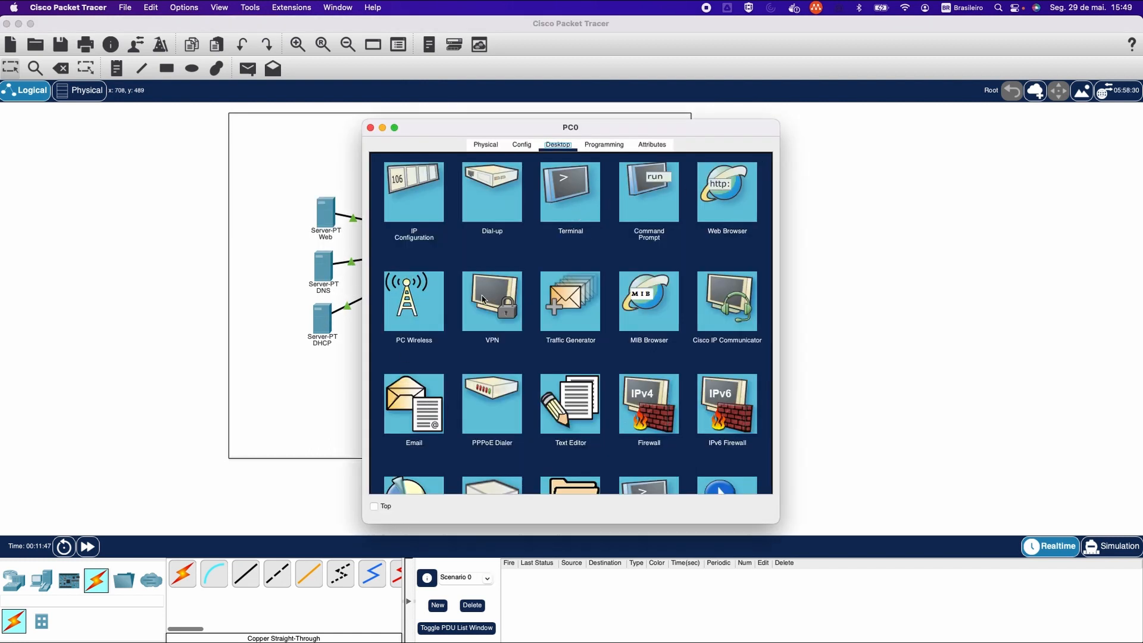
left_click(748, 210)
left_click(733, 185)
left_click(489, 185)
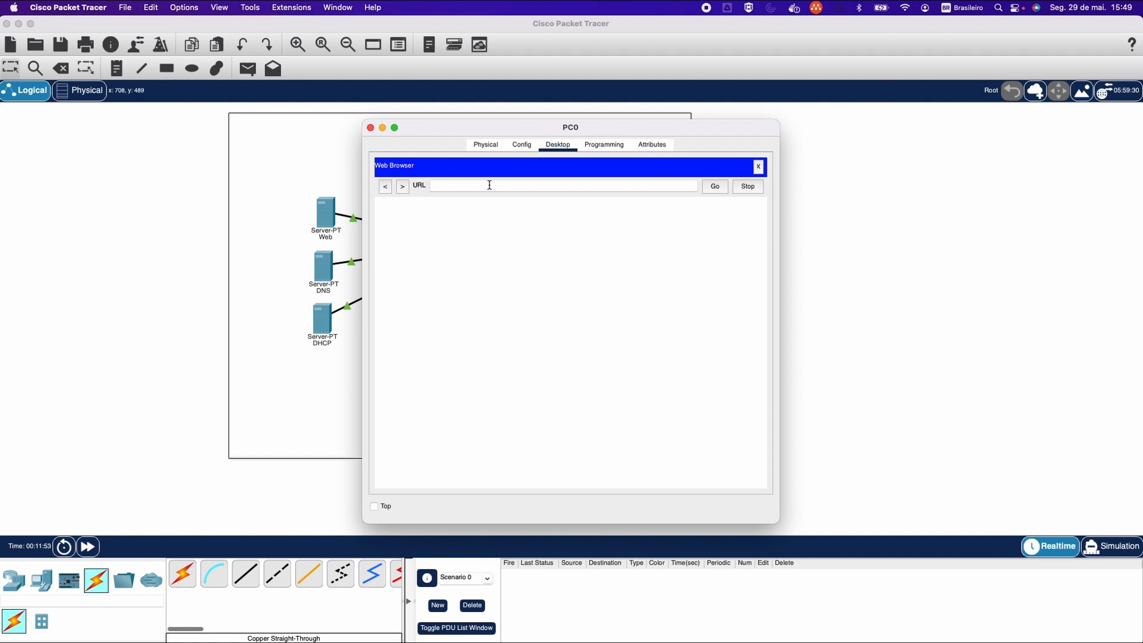
type("200.10.10.20")
key("BackSpace")
type("10")
key("Return")
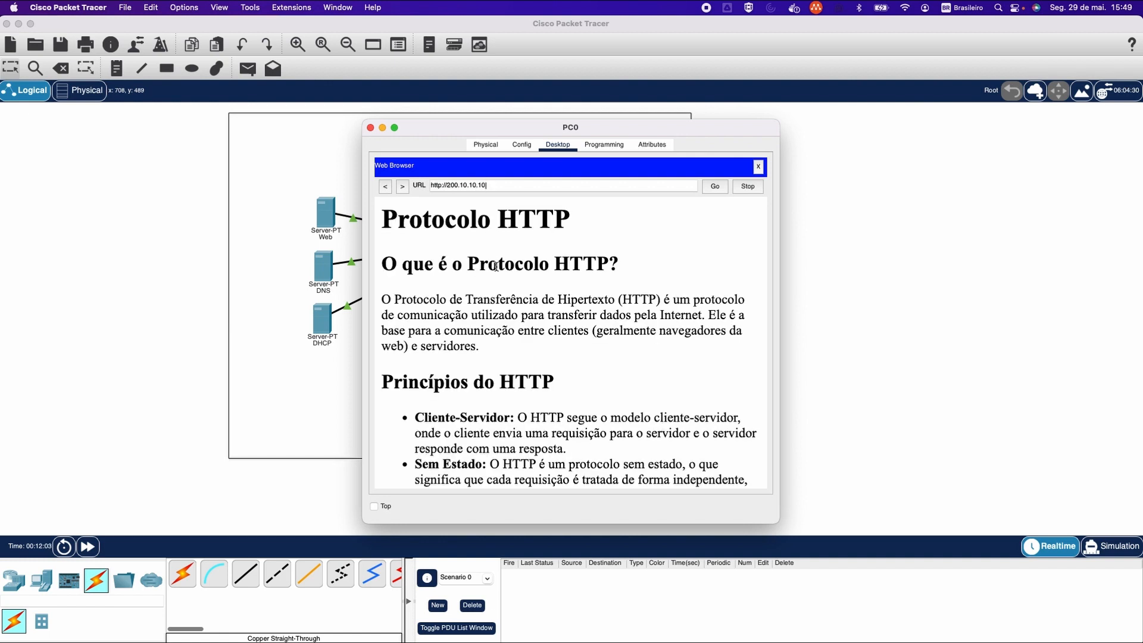
scroll(498, 269, "down", 4)
scroll(497, 269, "up", 3)
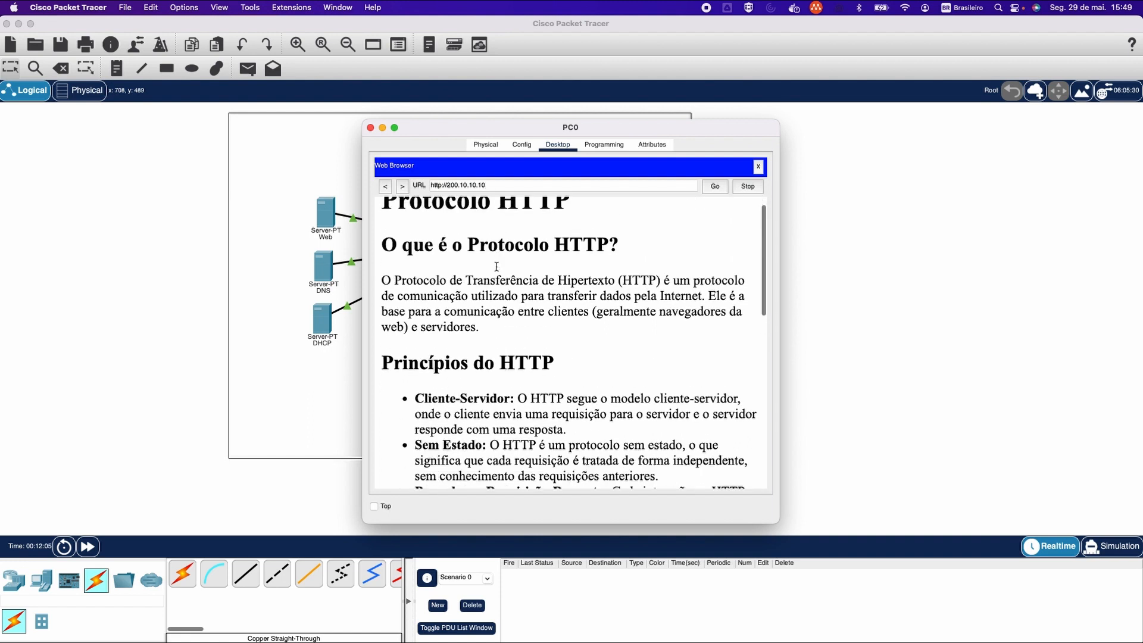
scroll(497, 269, "down", 15)
scroll(496, 267, "up", 15)
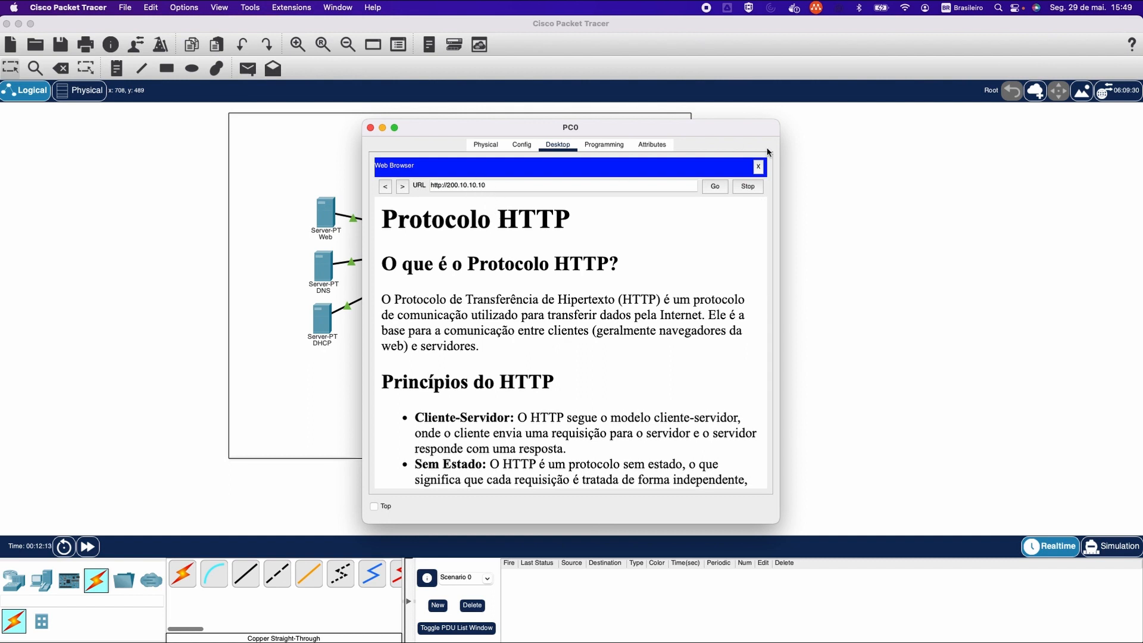
left_click(759, 167)
left_click(369, 128)
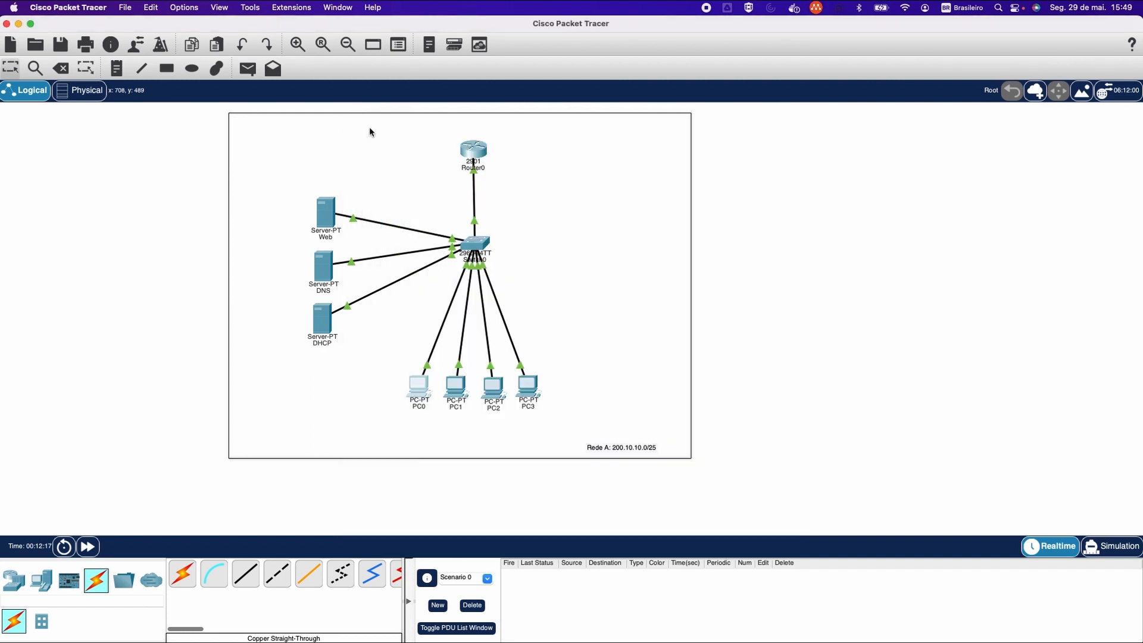
Add an A record on the DNS server that maps the name aula.net to the address 200.10.10.10.
left_click(324, 265)
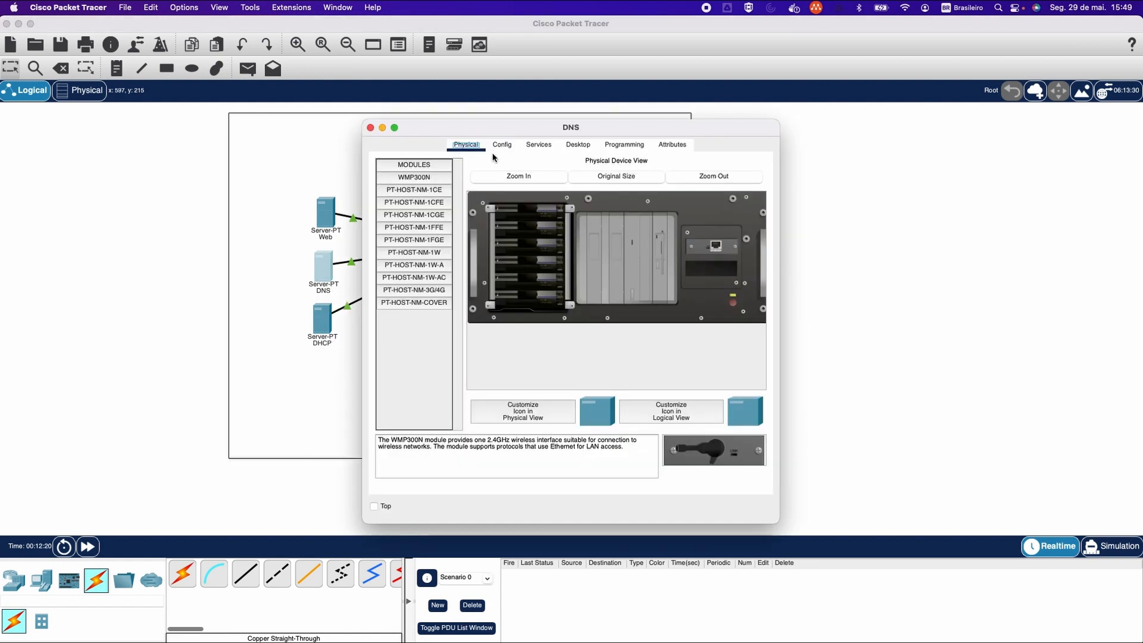
left_click(501, 145)
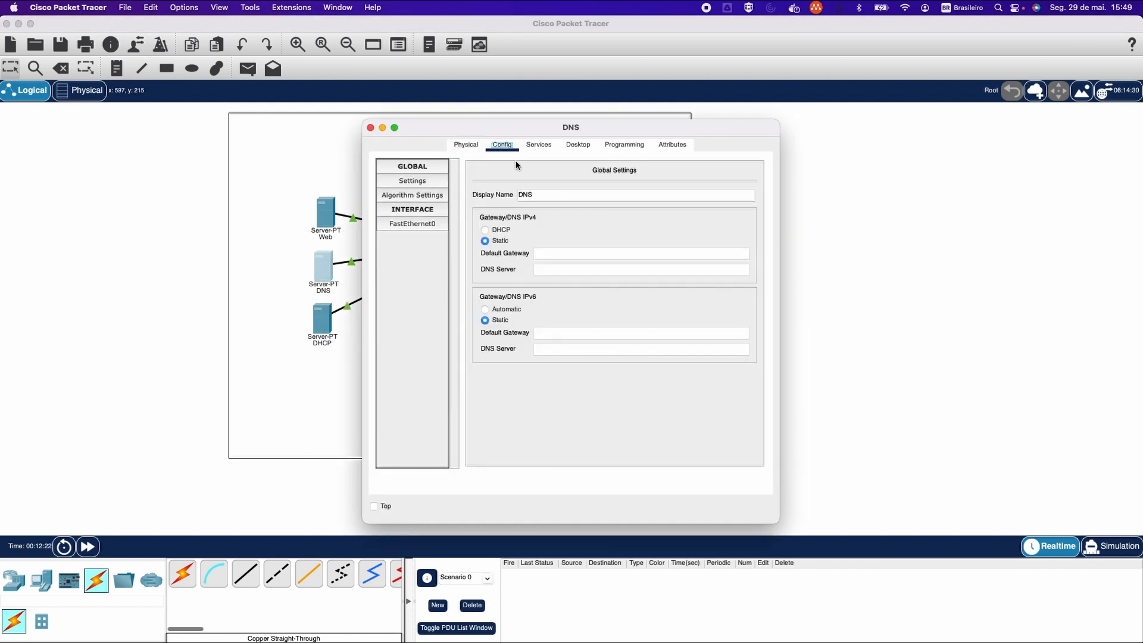
left_click(538, 145)
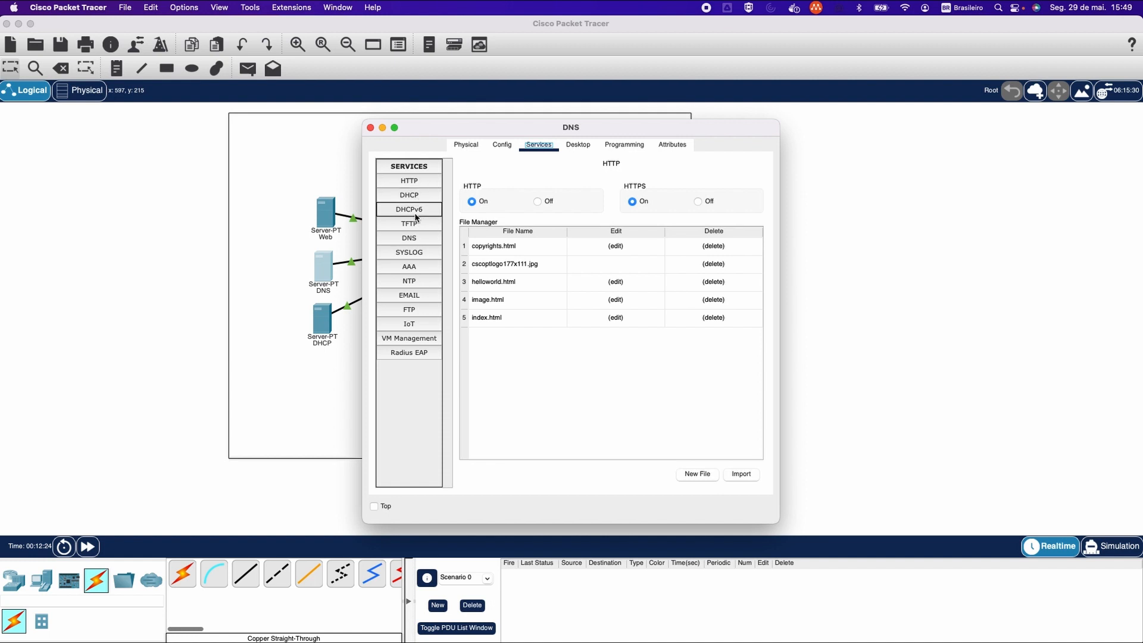
left_click(414, 241)
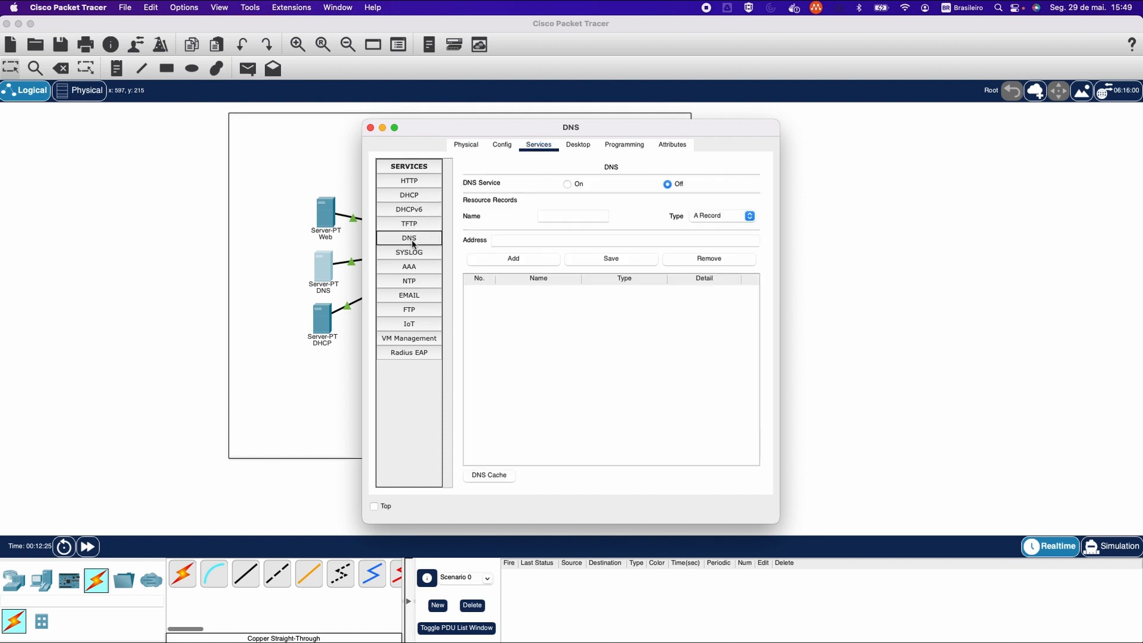
left_click(574, 215)
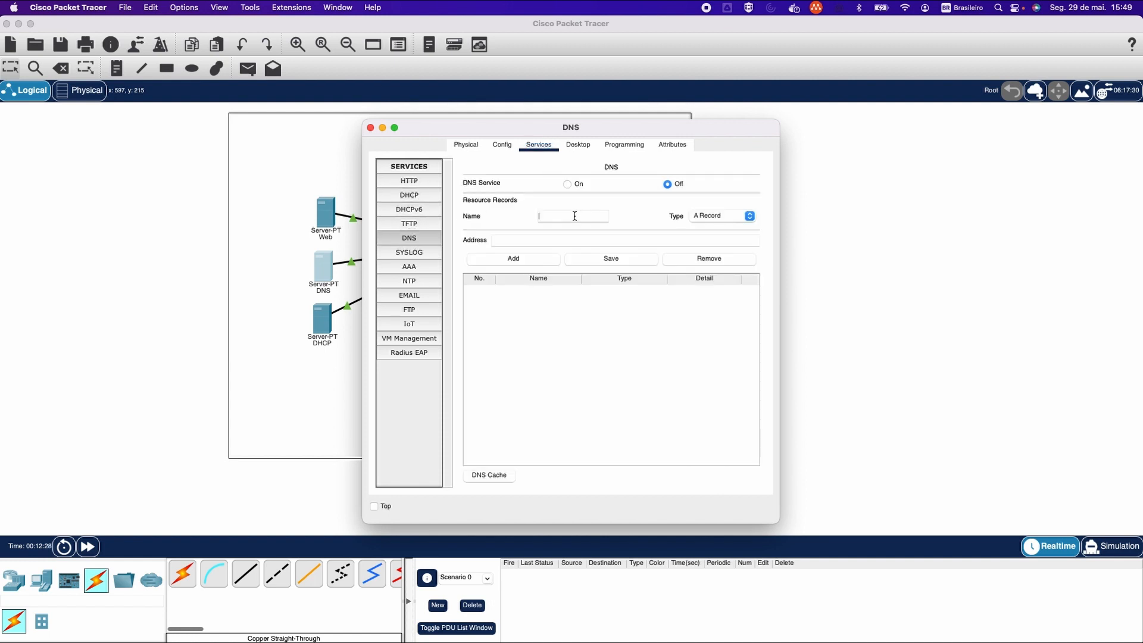
type("aul")
key("BackSpace")
key("BackSpace")
key("BackSpace")
type(".net200.10.10.10")
left_click(541, 260)
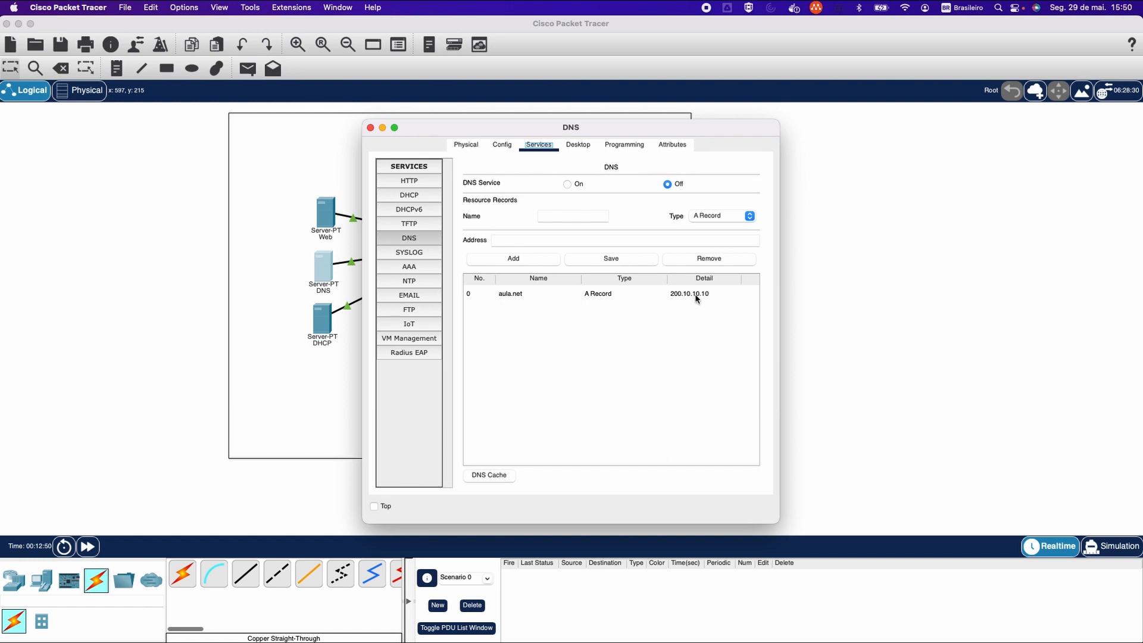
Assign the static IPv4 address 200.10.10.2 to the DNS server and fill in its subnet mask.
left_click(496, 145)
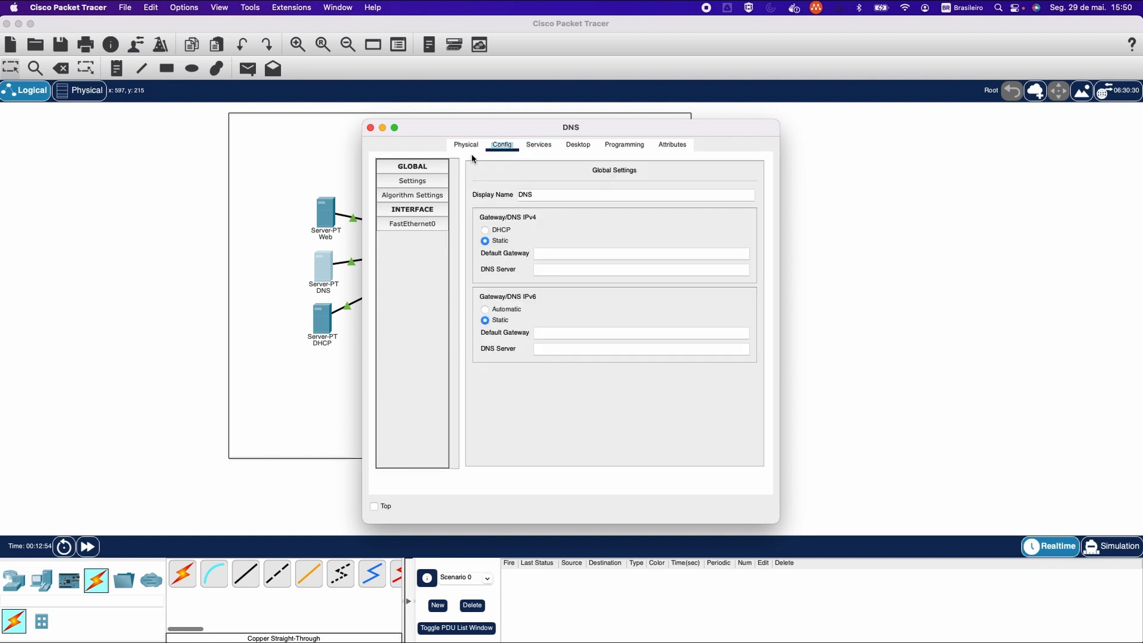
left_click(432, 224)
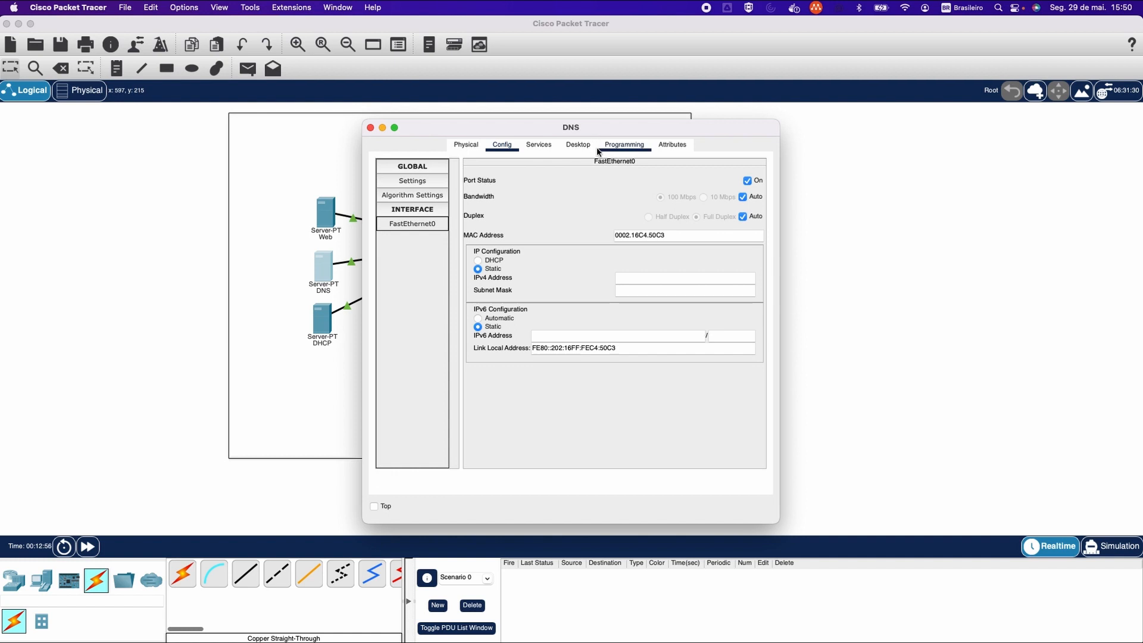
left_click(578, 145)
left_click(421, 194)
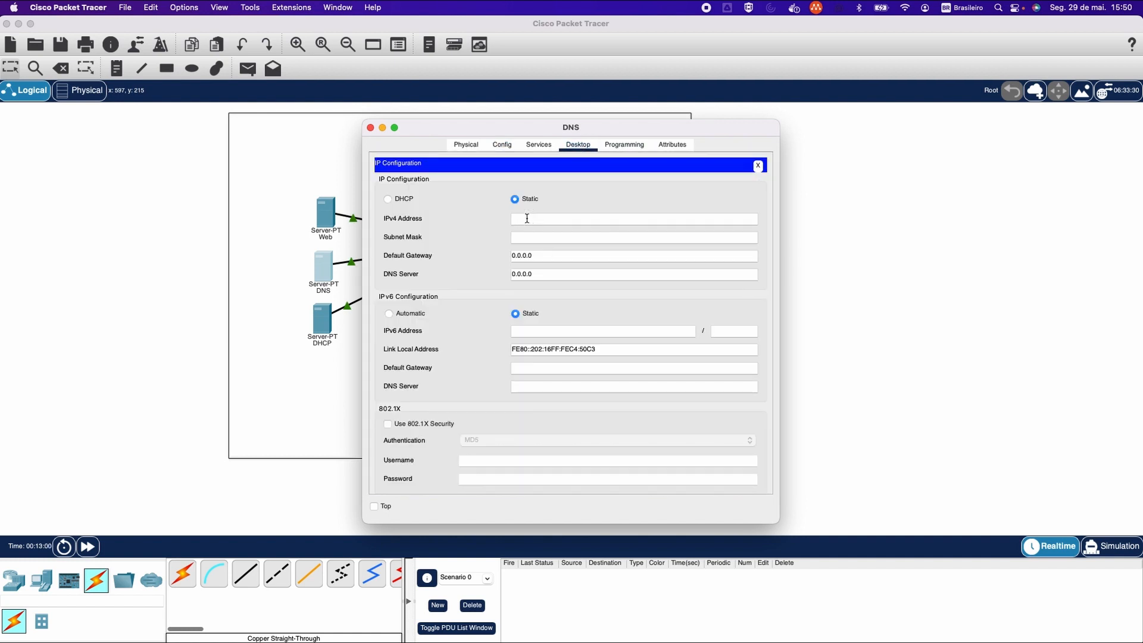
type("200.10.10.2")
key("Tab")
key("Tab")
left_click(561, 238)
key("Tab")
Set the DNS server's default gateway to 200.10.10.1.
left_click(554, 259)
double_click(554, 258)
type("200.10")
key("BackSpace")
type("0.10.1")
left_click(758, 165)
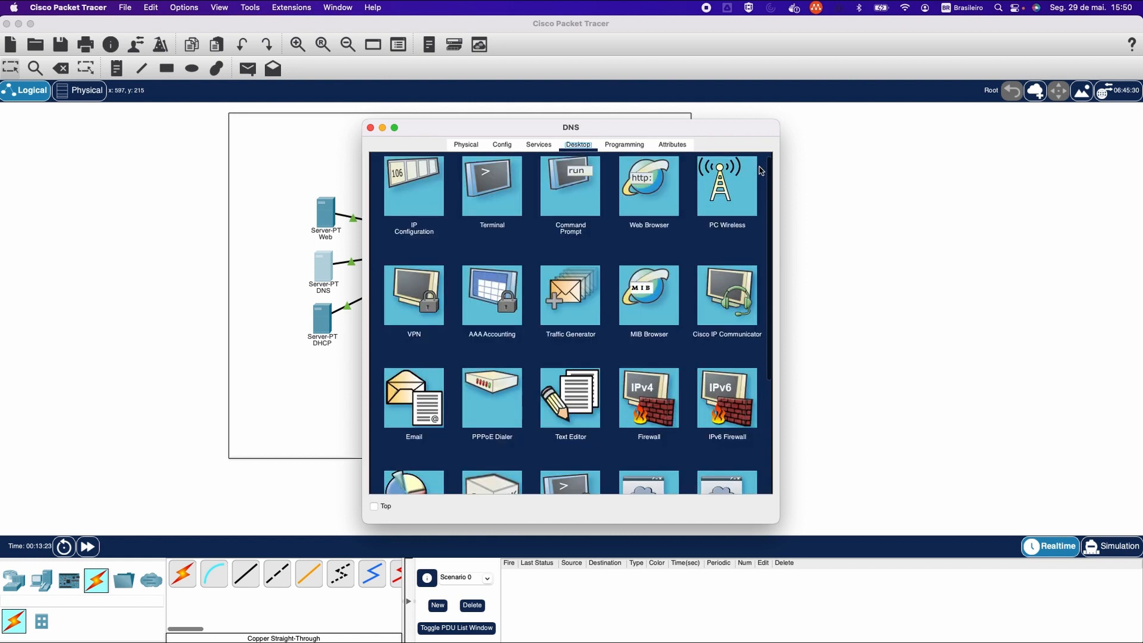
left_click(371, 128)
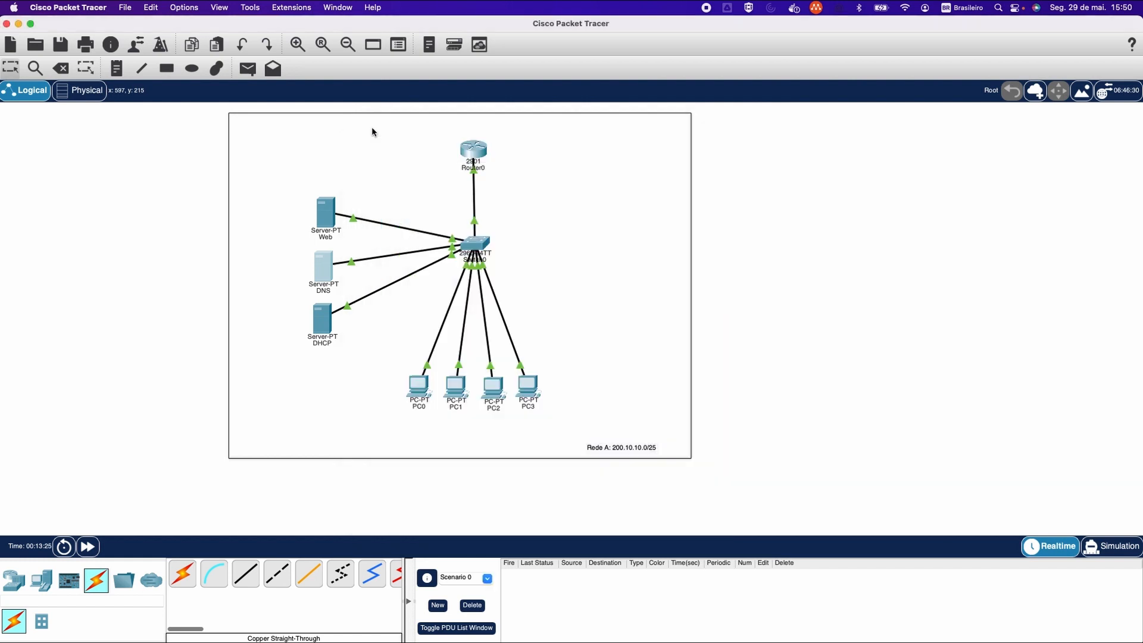
Enter the DNS server's address as the DNS setting in the Web server's static IPv4 configuration.
left_click(326, 210)
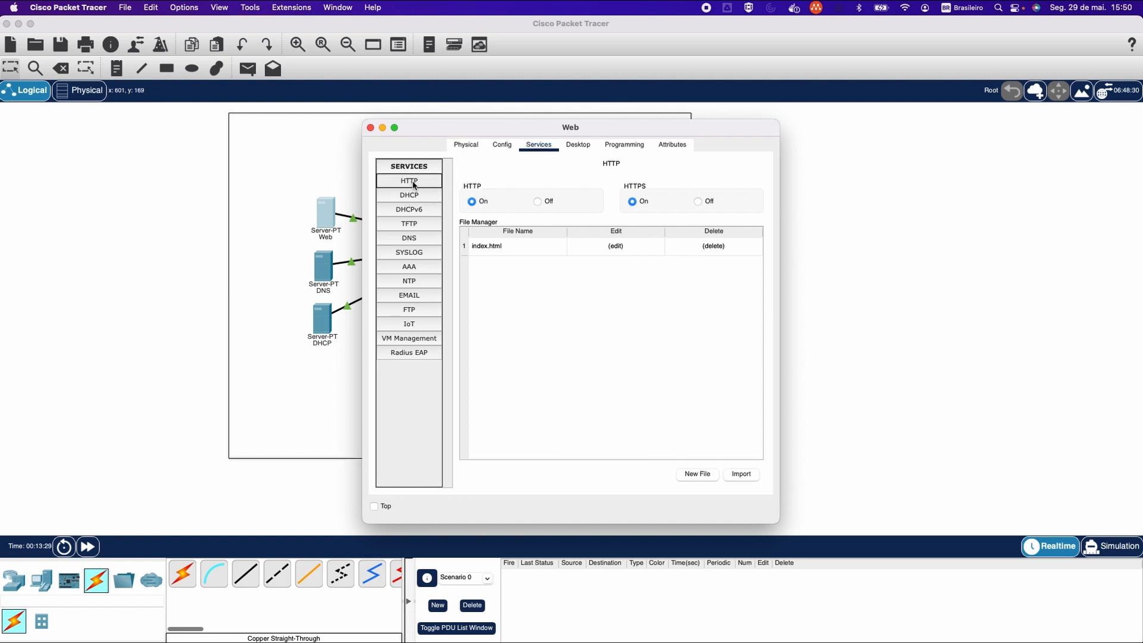
left_click(500, 150)
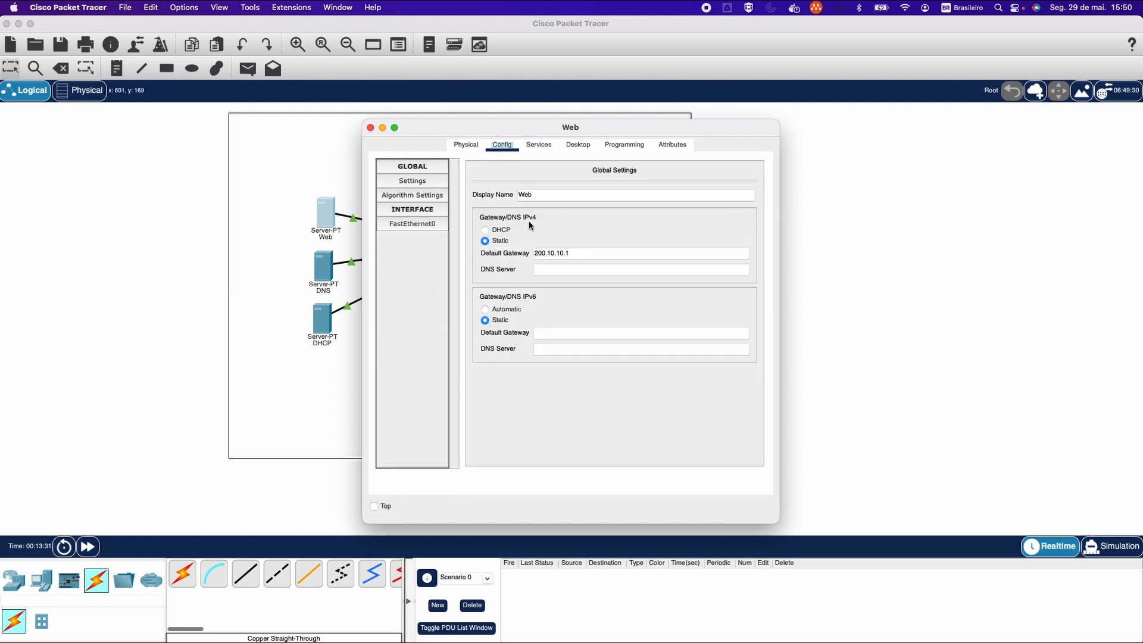
left_click(553, 148)
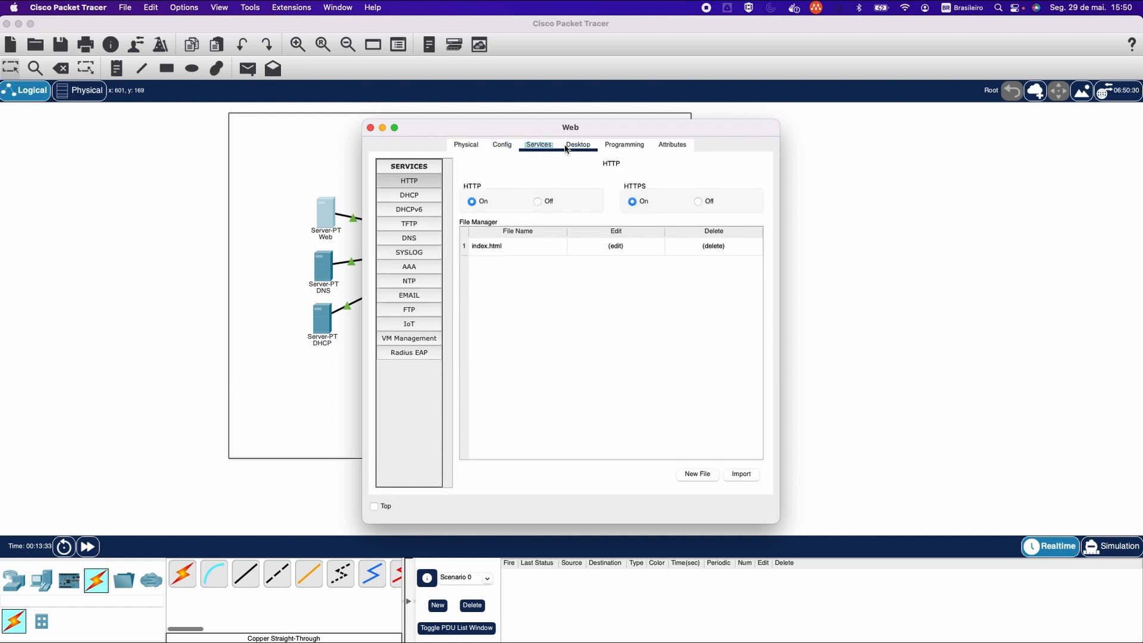
left_click(577, 147)
left_click(415, 194)
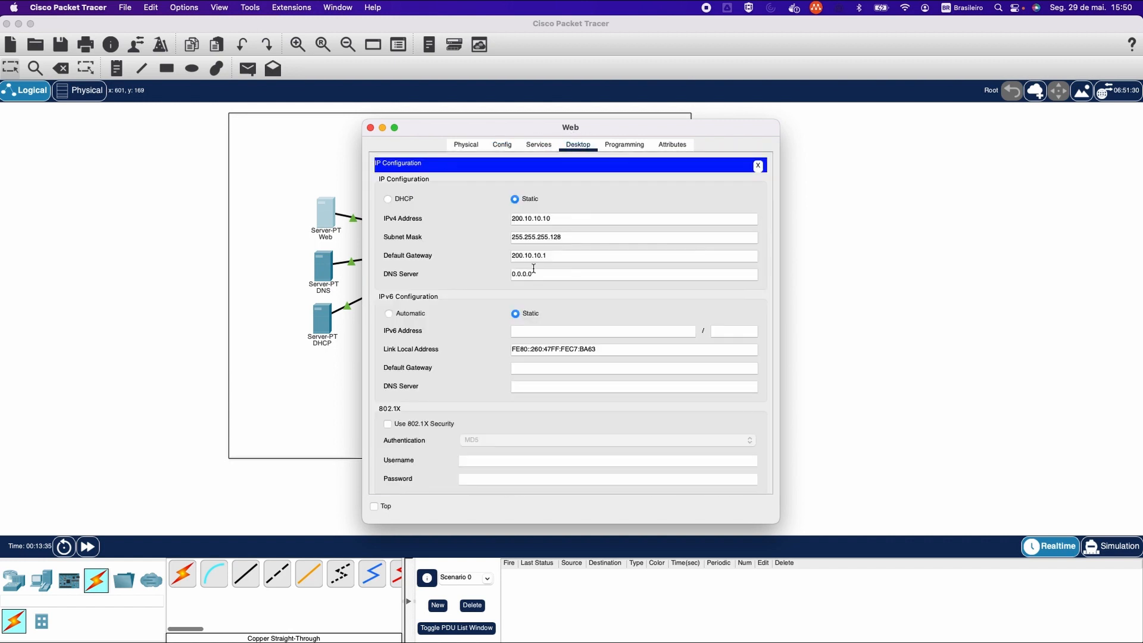
left_click(551, 274)
double_click(552, 273)
type("200.10.10")
left_click(758, 165)
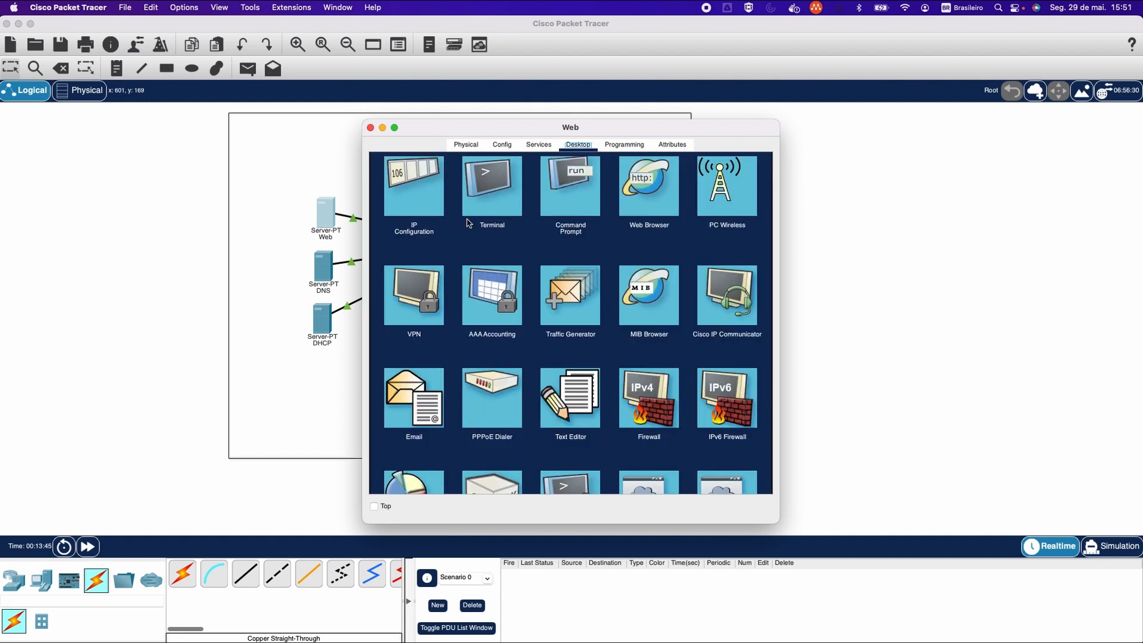
left_click(373, 127)
Enter the DNS server's address as the DNS setting in PC0's static IPv4 configuration.
left_click(420, 390)
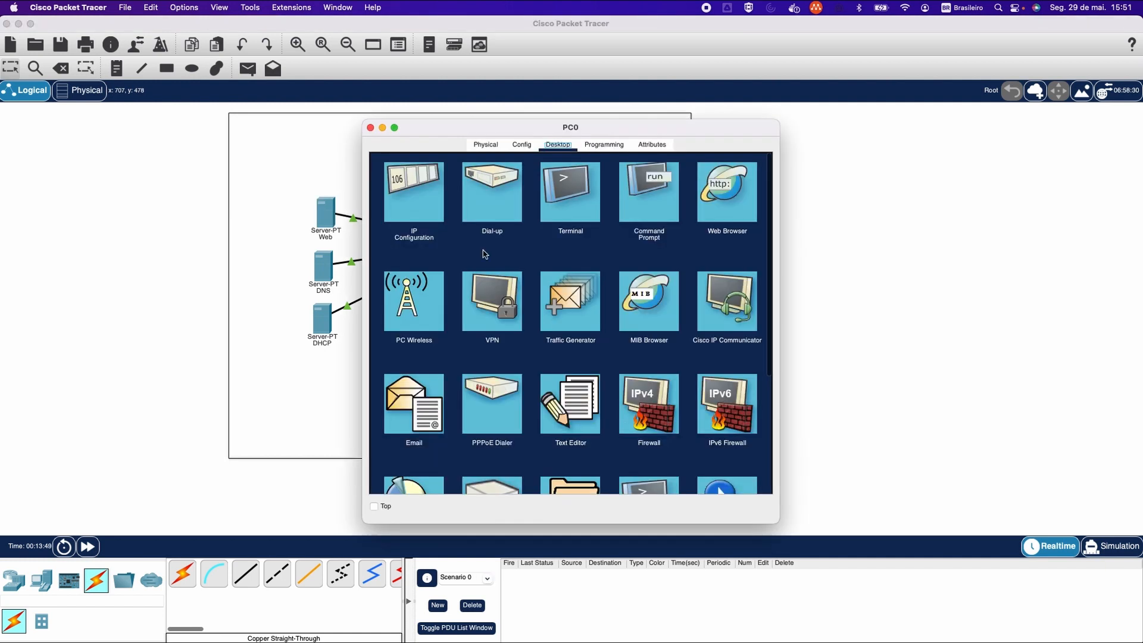
left_click(442, 194)
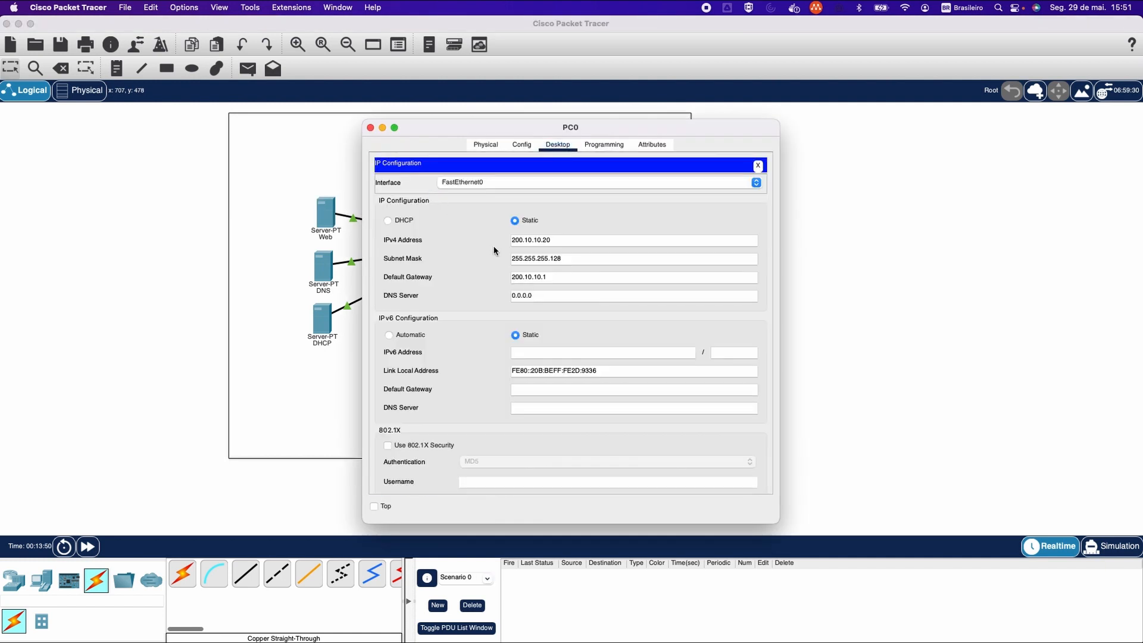
double_click(541, 294)
type("200.10.10")
left_click(758, 166)
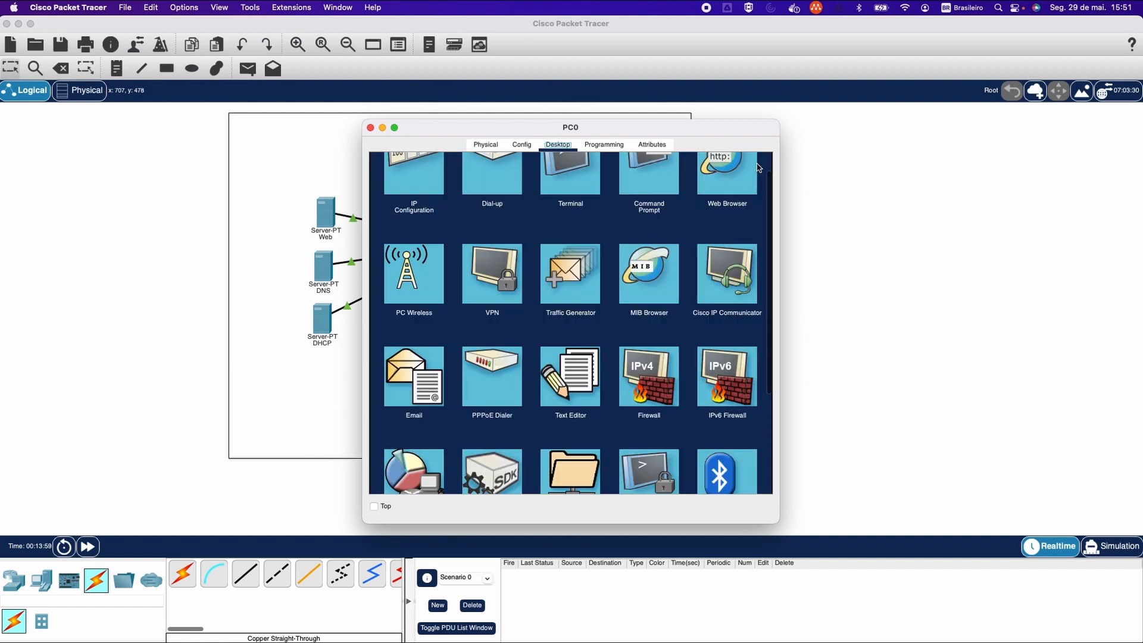
Try to load aula.net in PC0's web browser.
scroll(744, 191, "up", 2)
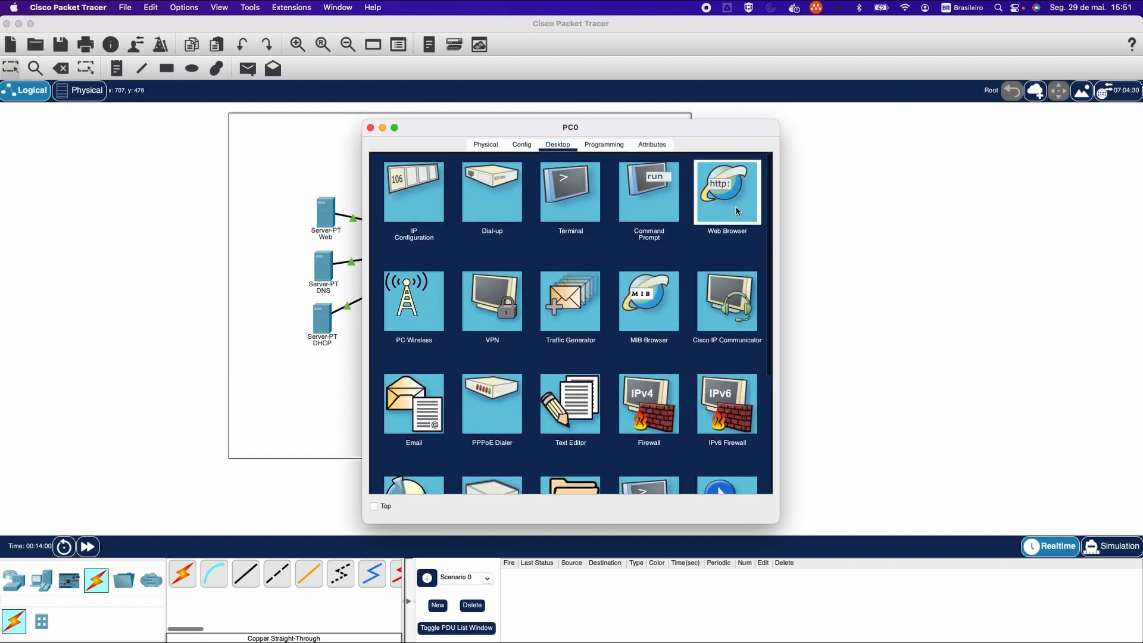
left_click(720, 201)
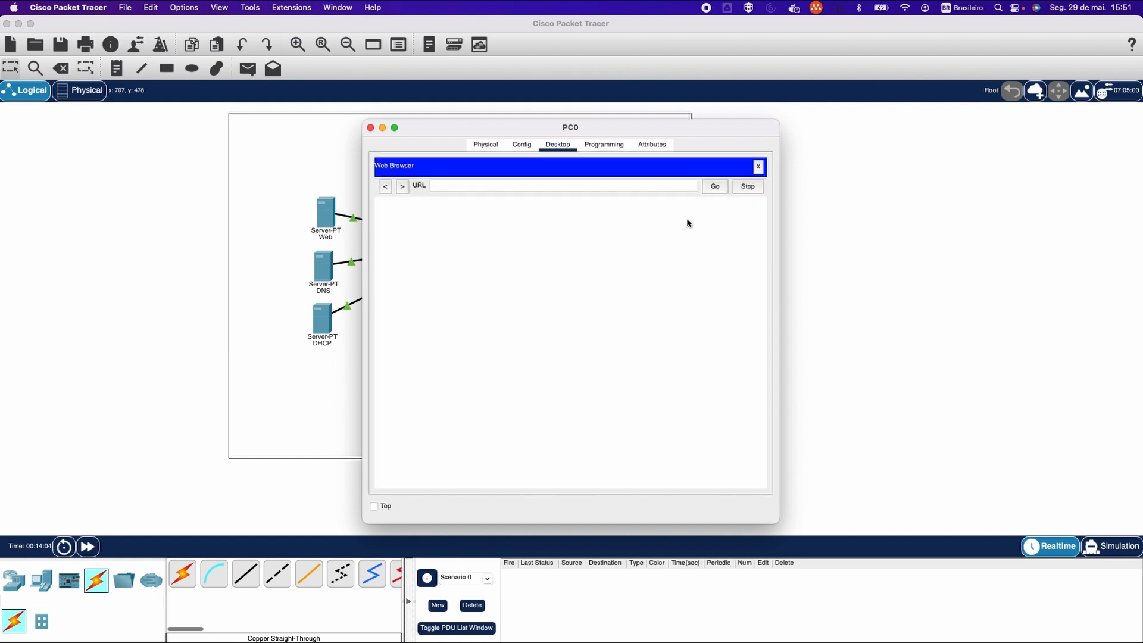
left_click(535, 186)
type("aula.net")
key("Return")
left_click(752, 186)
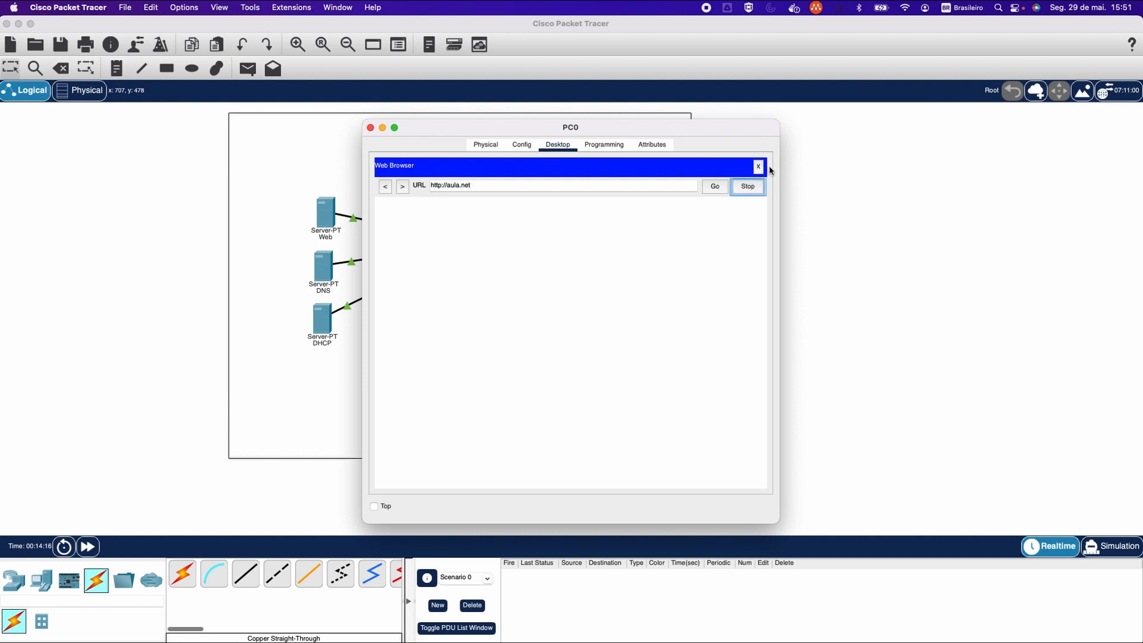
left_click(759, 167)
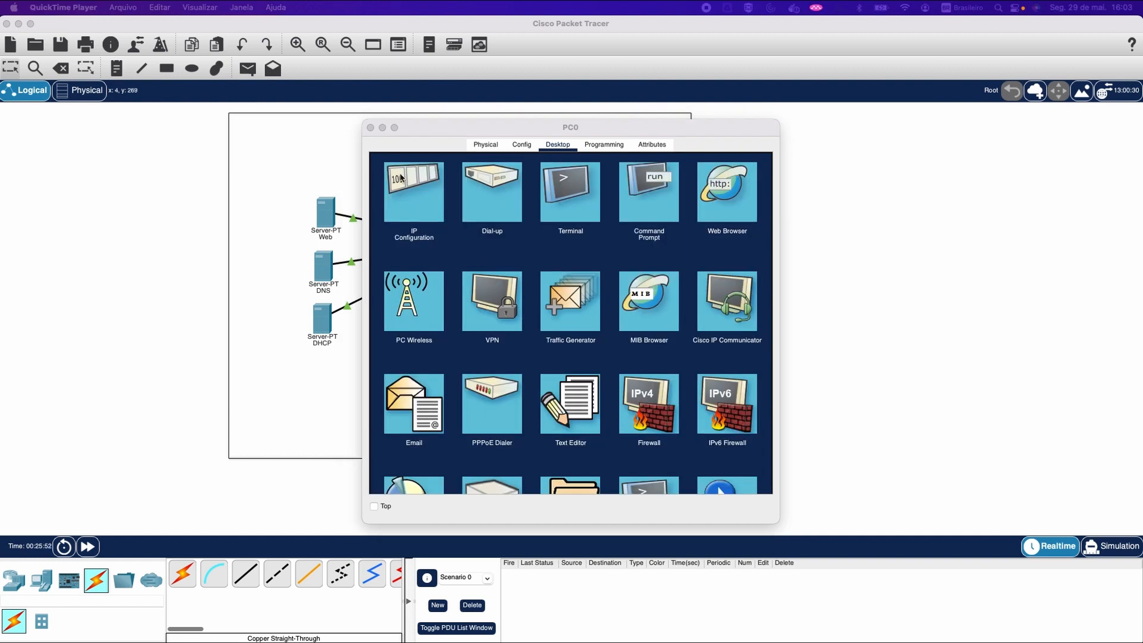
left_click(370, 128)
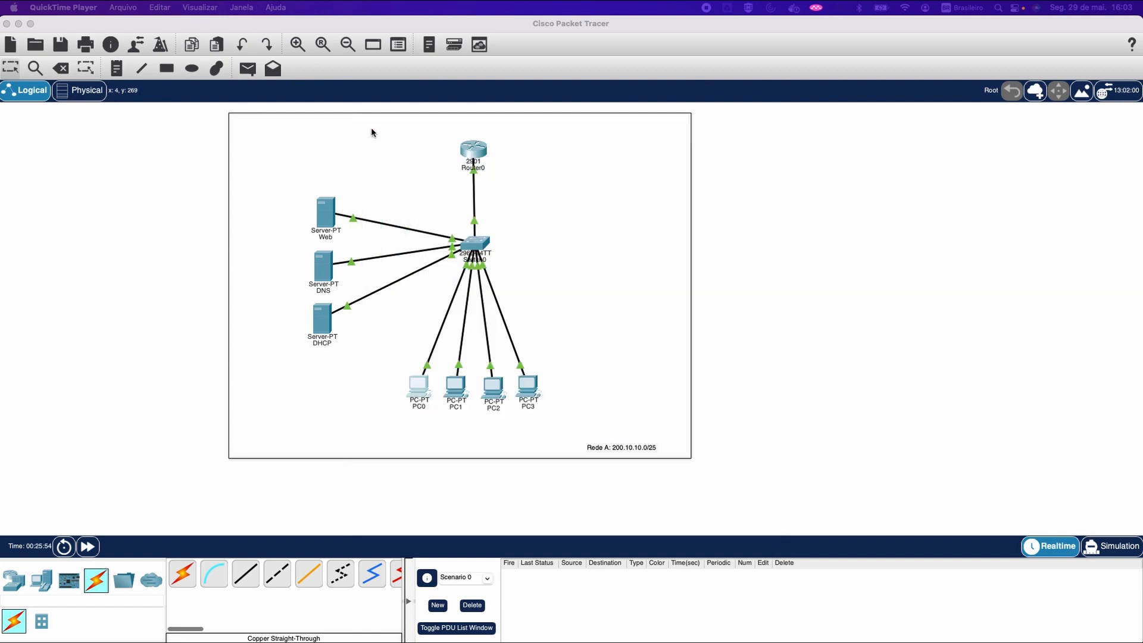
Turn on the DNS service on the DNS server.
left_click(323, 265)
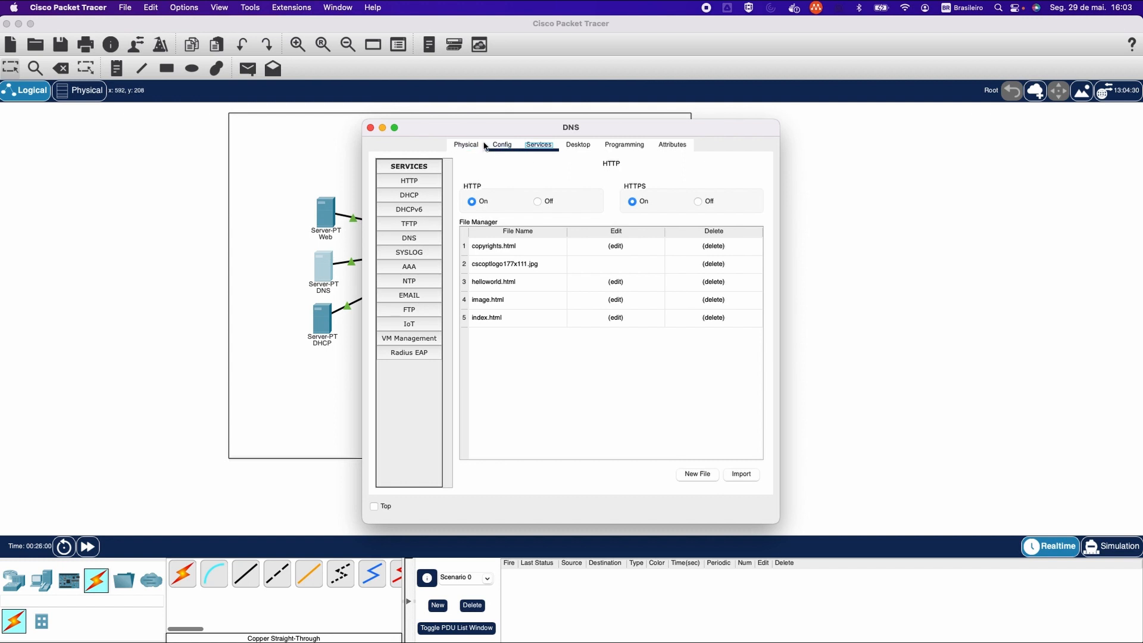
left_click(410, 238)
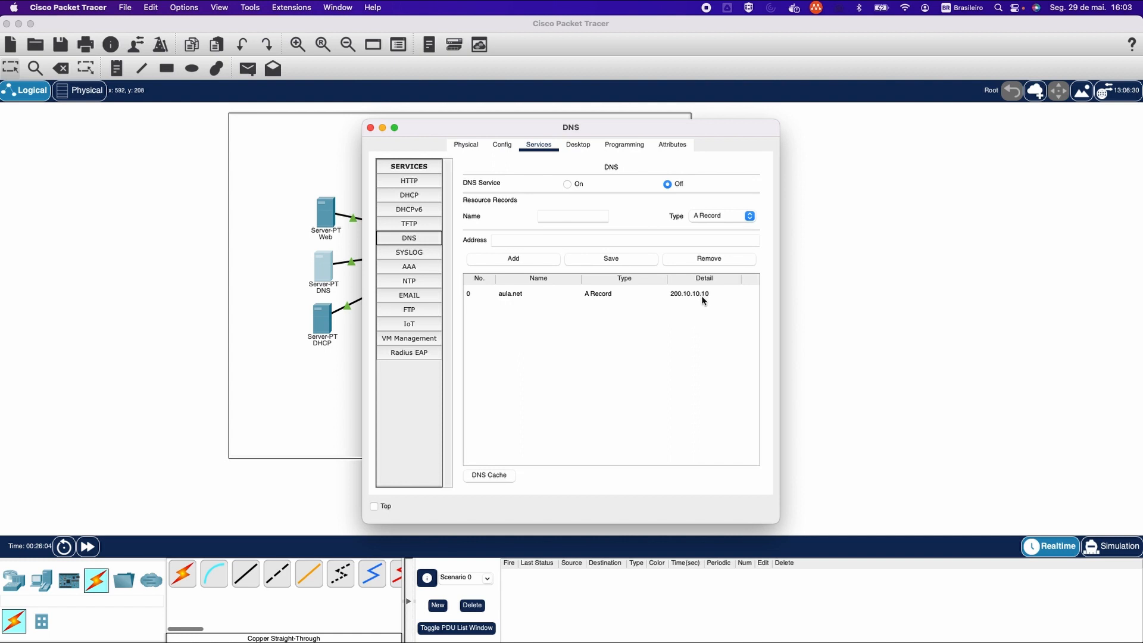
left_click(567, 184)
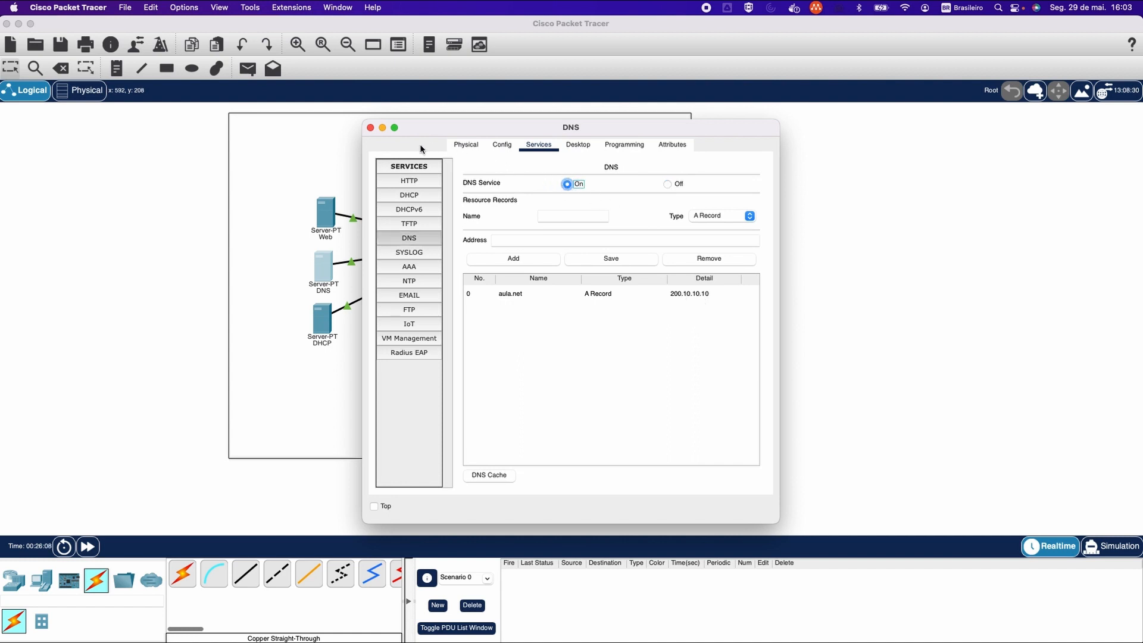
left_click(371, 128)
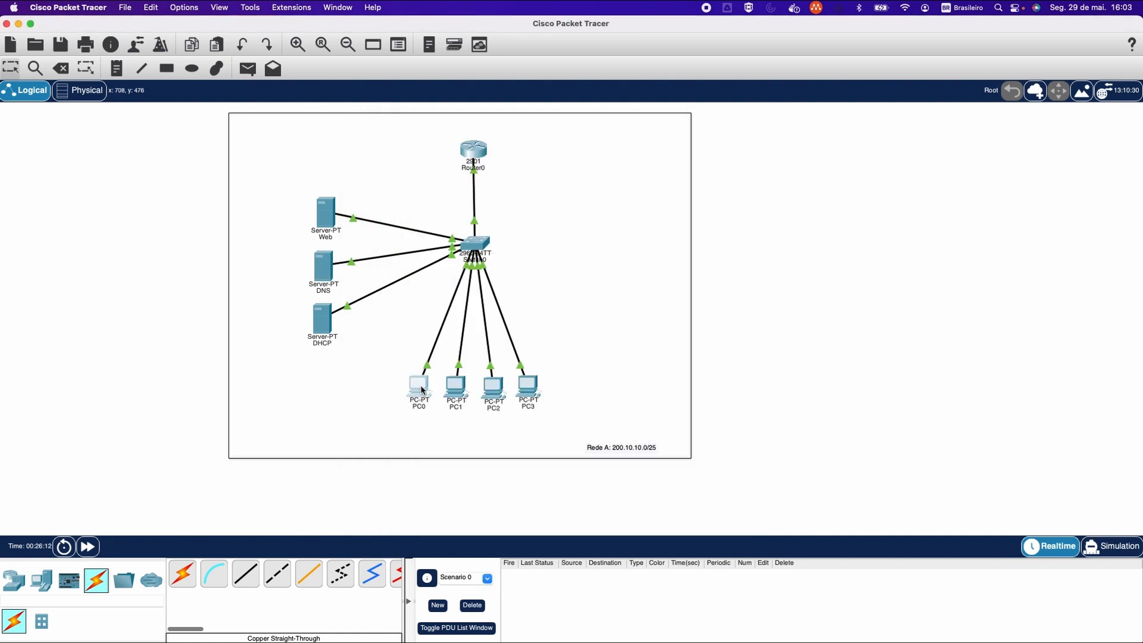
Test name resolution again by loading aula.net in the web browser of PC0.
left_click(421, 390)
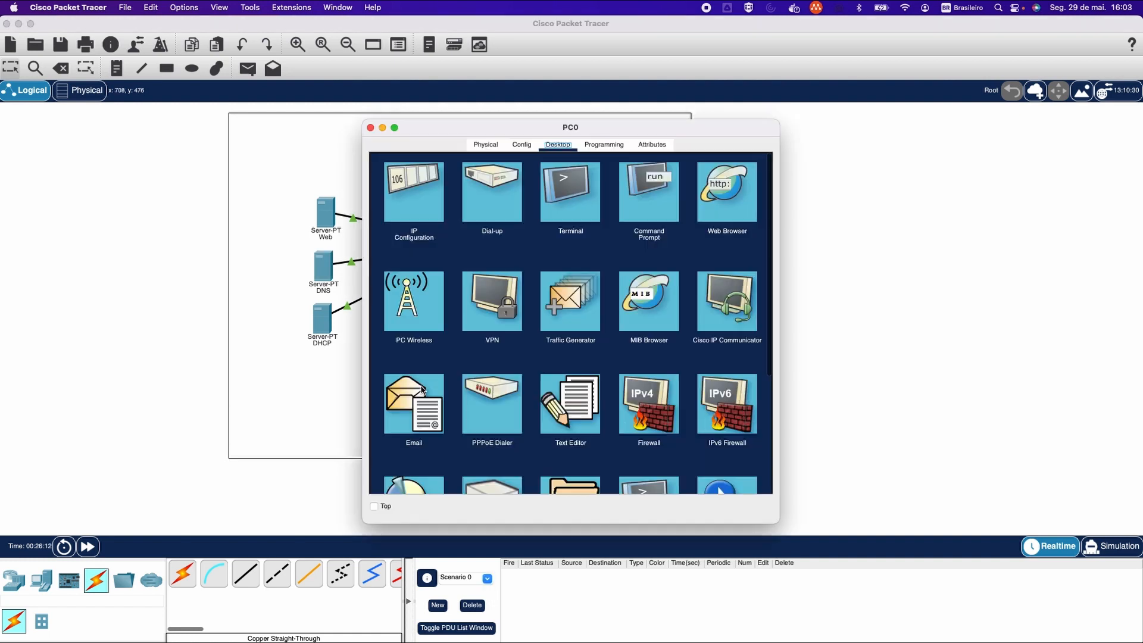
left_click(705, 202)
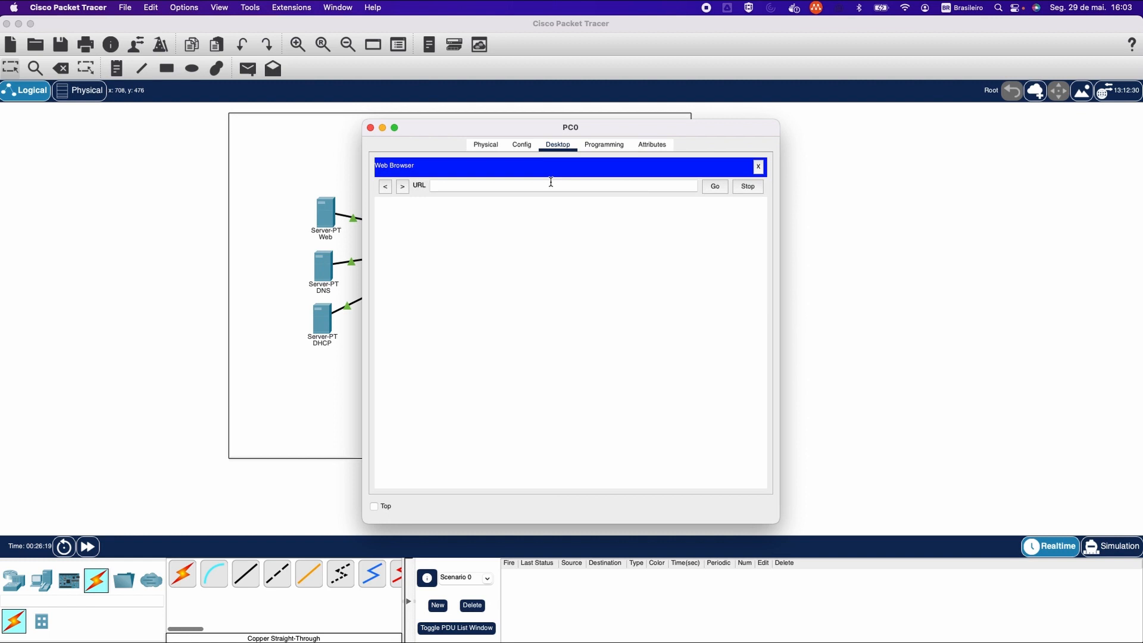
type("aula.net")
key("Return")
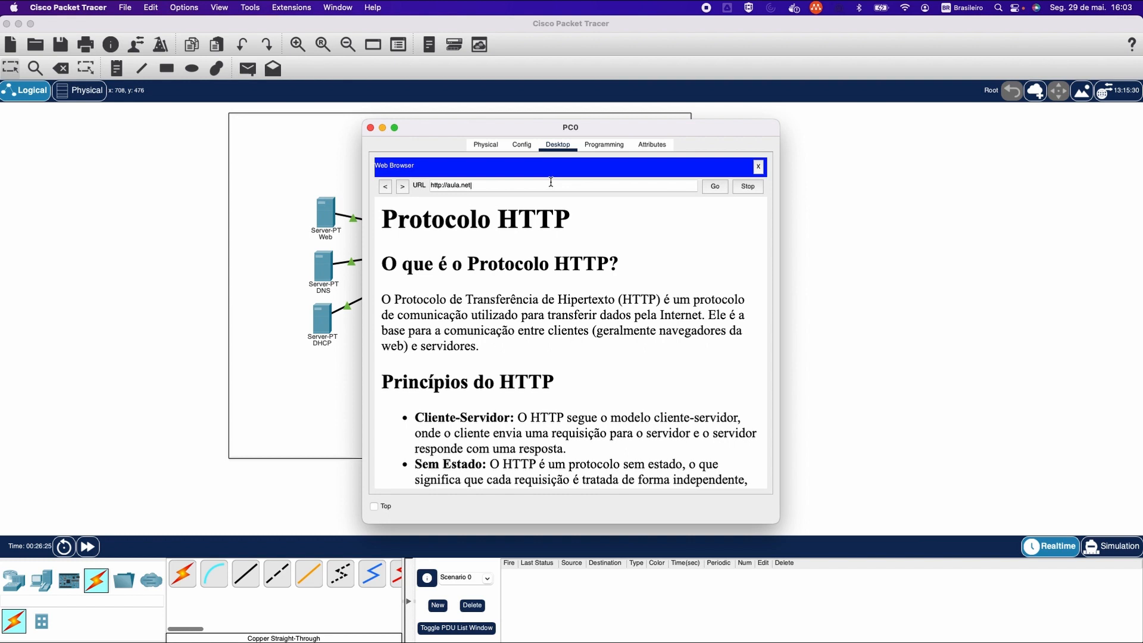
left_click(759, 167)
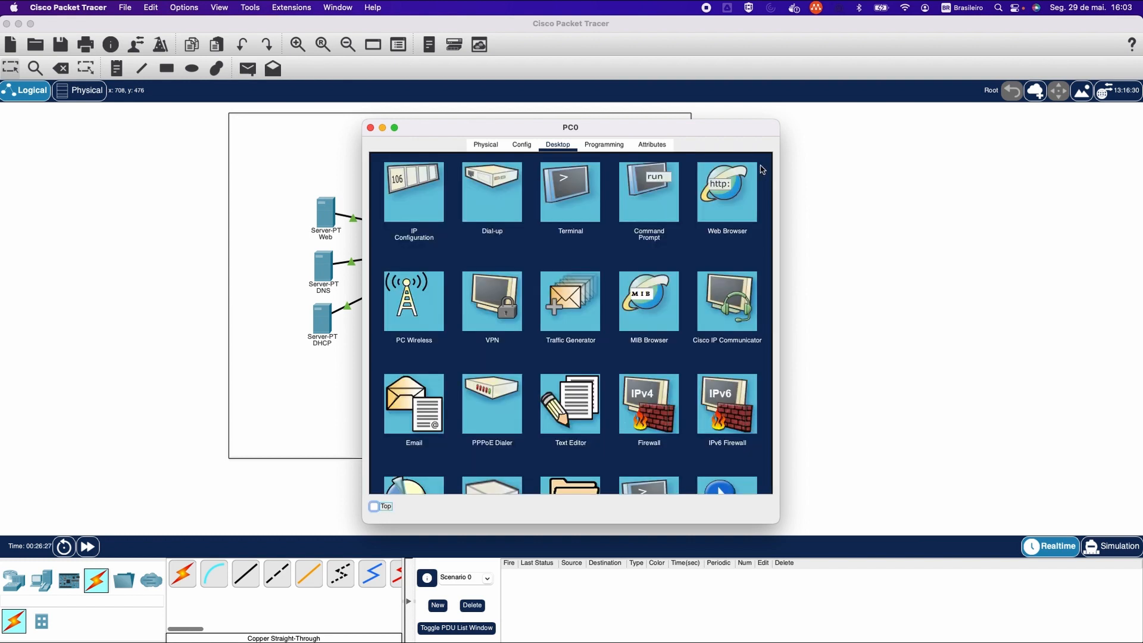
left_click(369, 127)
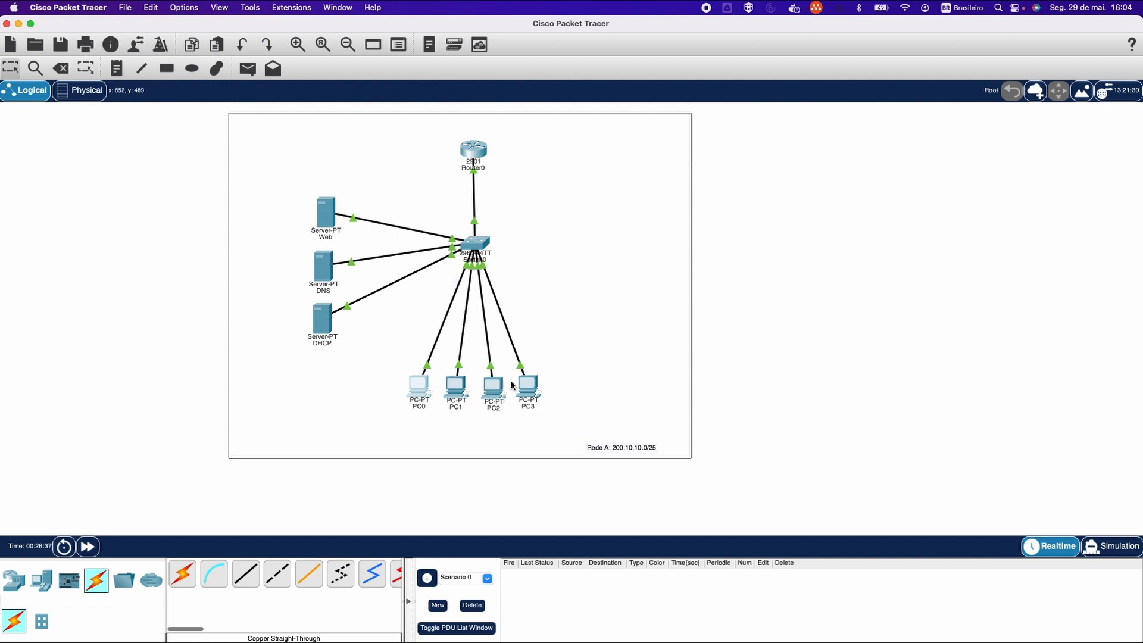
Assign the DHCP server the static IPv4 address 200.10.10.3 with subnet mask 255.255.255.128.
left_click(323, 319)
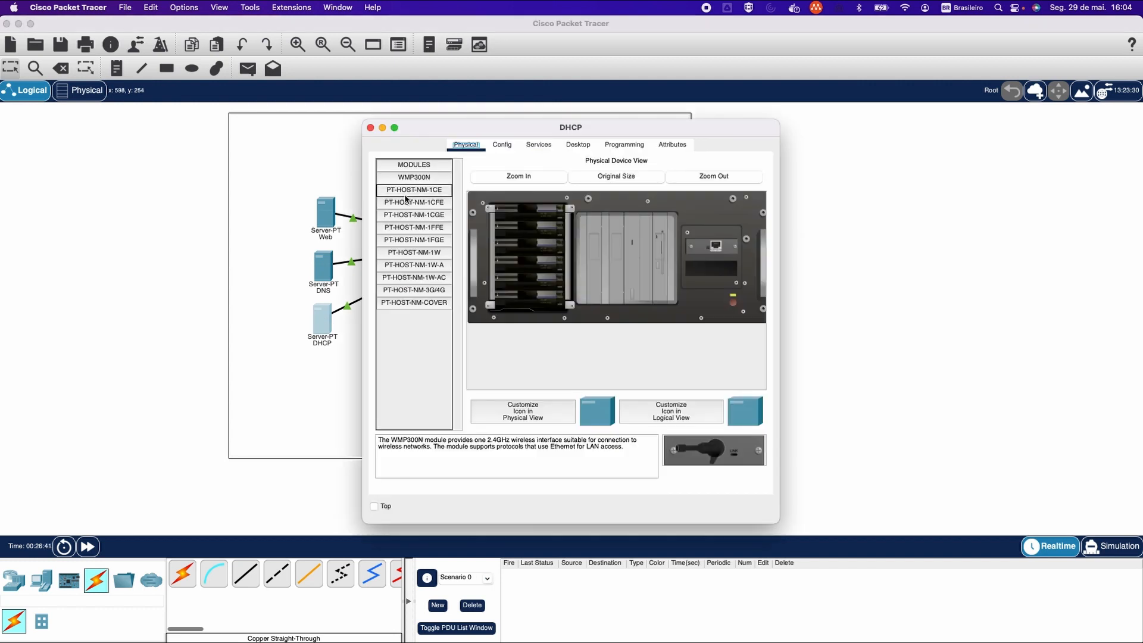
left_click(504, 147)
left_click(570, 149)
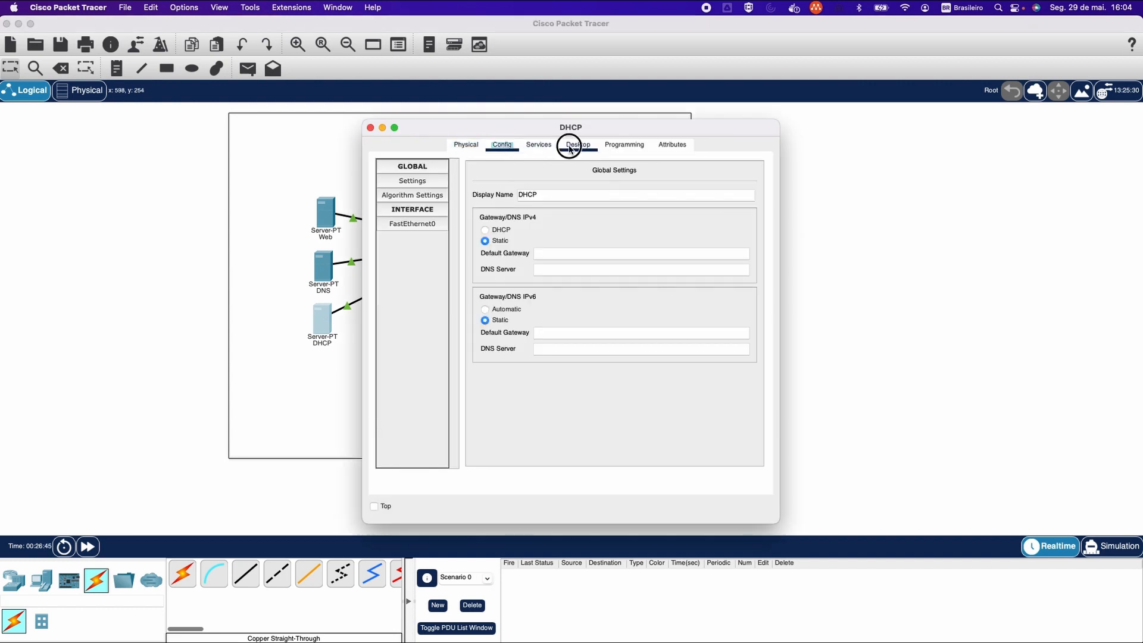
left_click(425, 178)
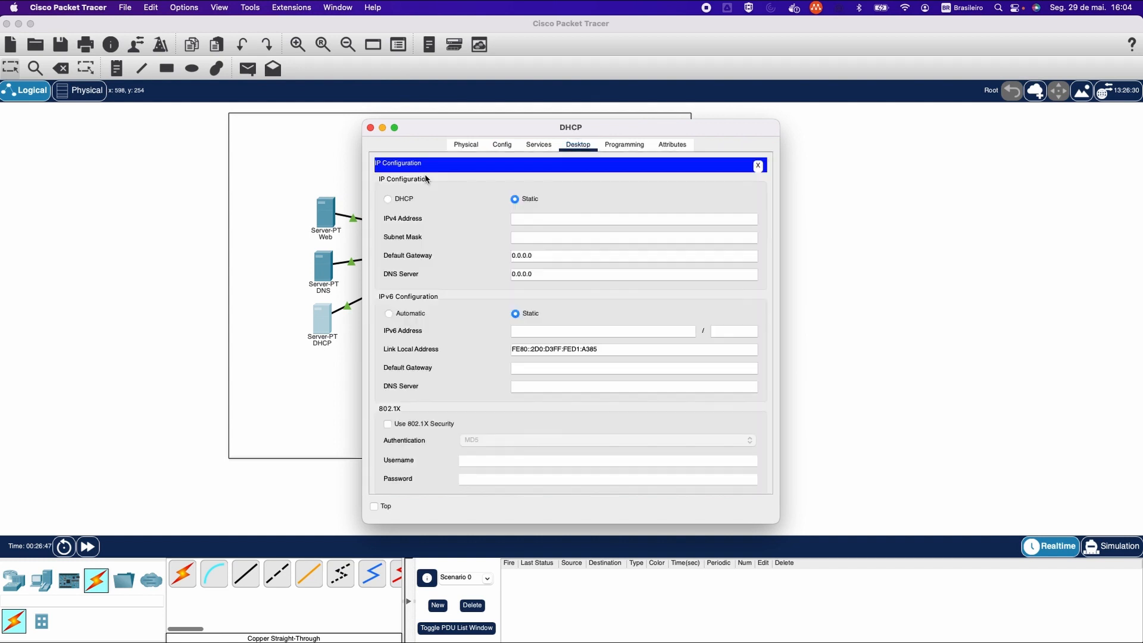
left_click(530, 222)
type("200.16.10.3")
key("Tab")
type("255.255.255.128")
Set the DHCP server's own default gateway to 200.10.10.1 and its DNS server to 200.10.10.2.
key("Tab")
type("200.10.10.2")
key("BackSpace")
type("1")
key("Tab")
type("2")
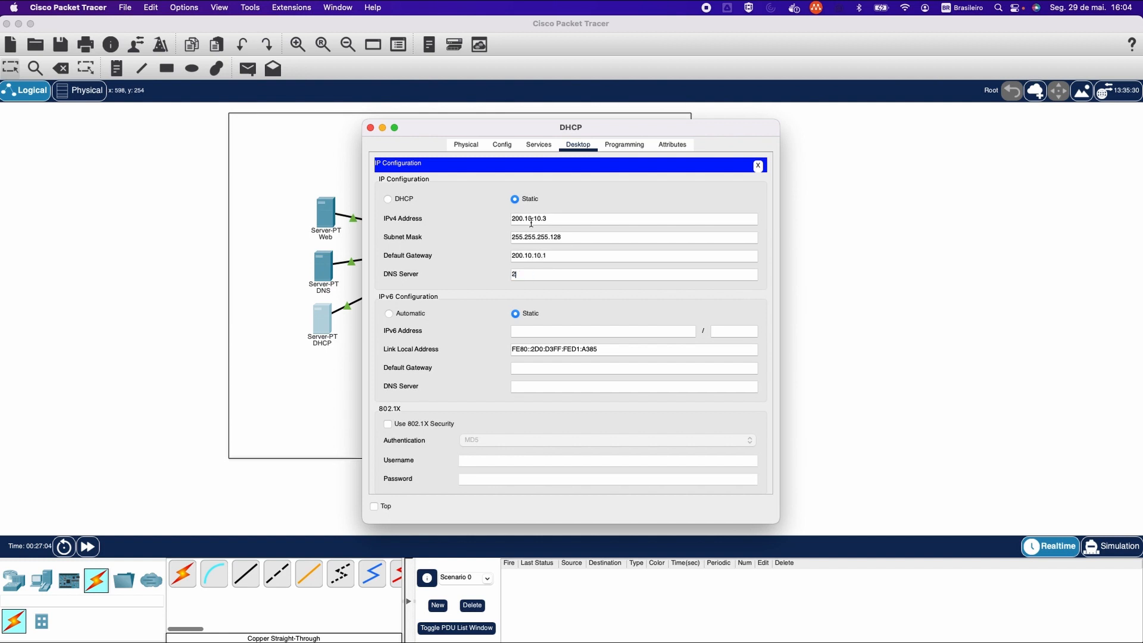
type("00.10.10.2")
Turn on the DHCP service for FastEthernet0 on the DHCP server.
left_click(545, 148)
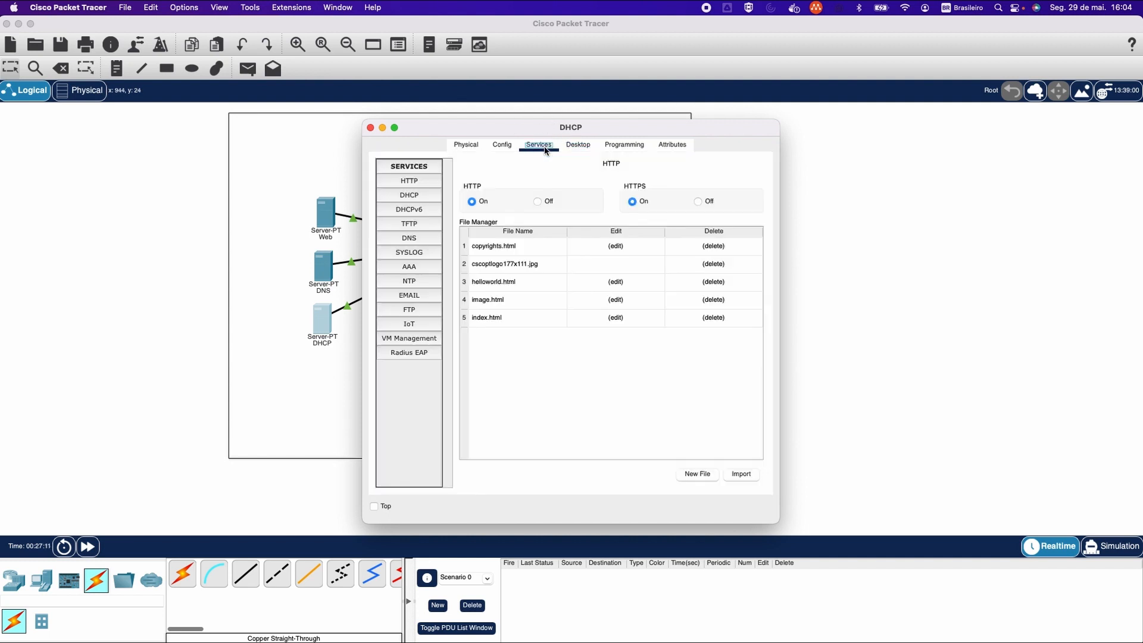
left_click(407, 196)
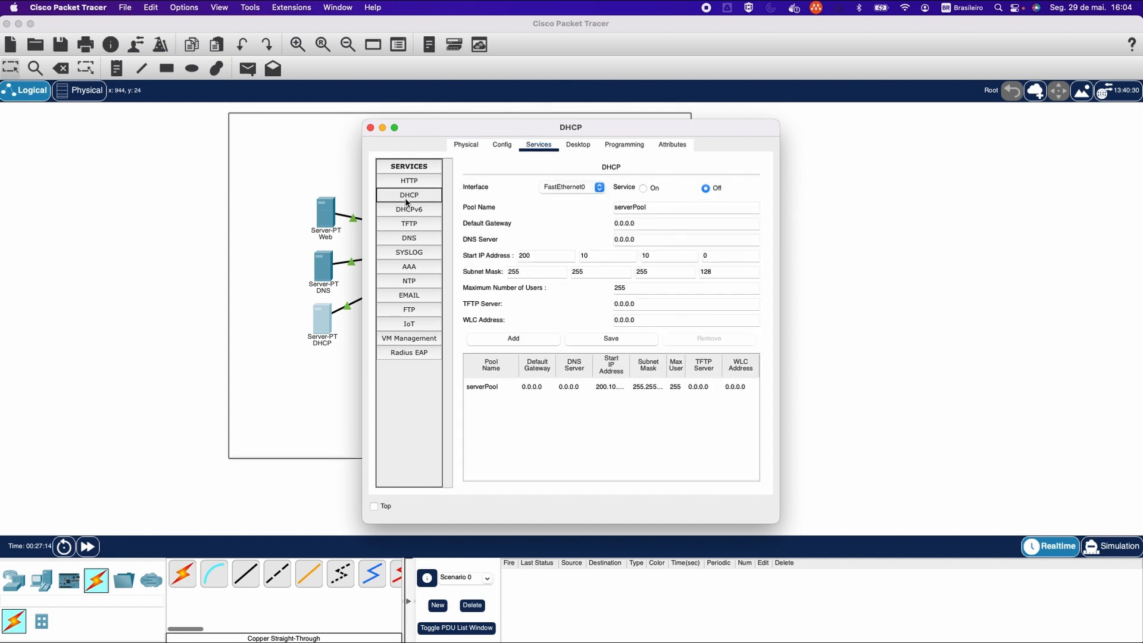
left_click(643, 189)
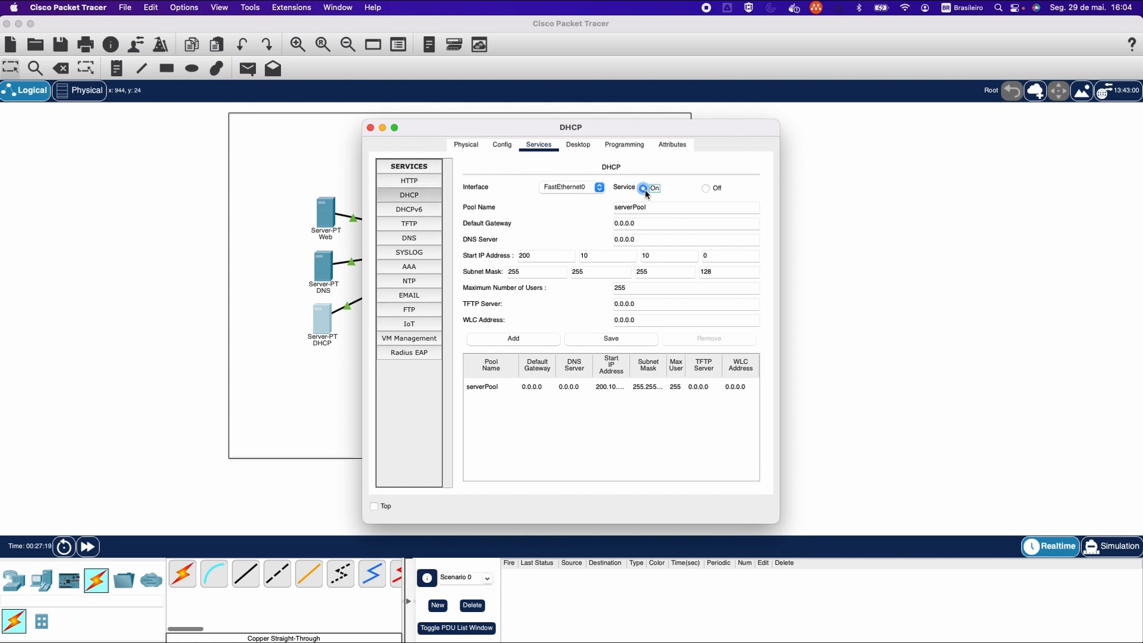
Set the default gateway of the DHCP pool serverPool to 200.10.10.1 and its DNS server to 200.10.10.2.
left_click(652, 225)
double_click(652, 225)
type("200.10.10.1")
key("Tab")
type("200.10.10.2")
Set the pool's start IP address to 200.10.10.30 and its maximum number of users to 50, and save the pool.
left_click(713, 254)
double_click(713, 254)
type("30")
key("Tab")
key("Tab")
key("Tab")
key("Tab")
key("Tab")
type("50")
left_click(593, 338)
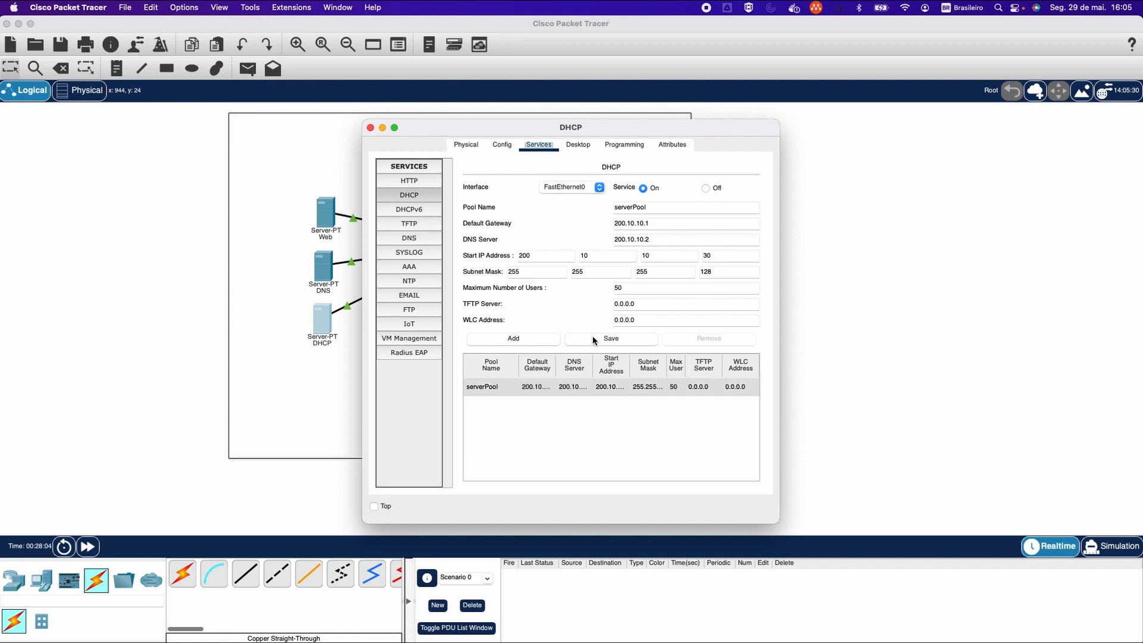
left_click(370, 128)
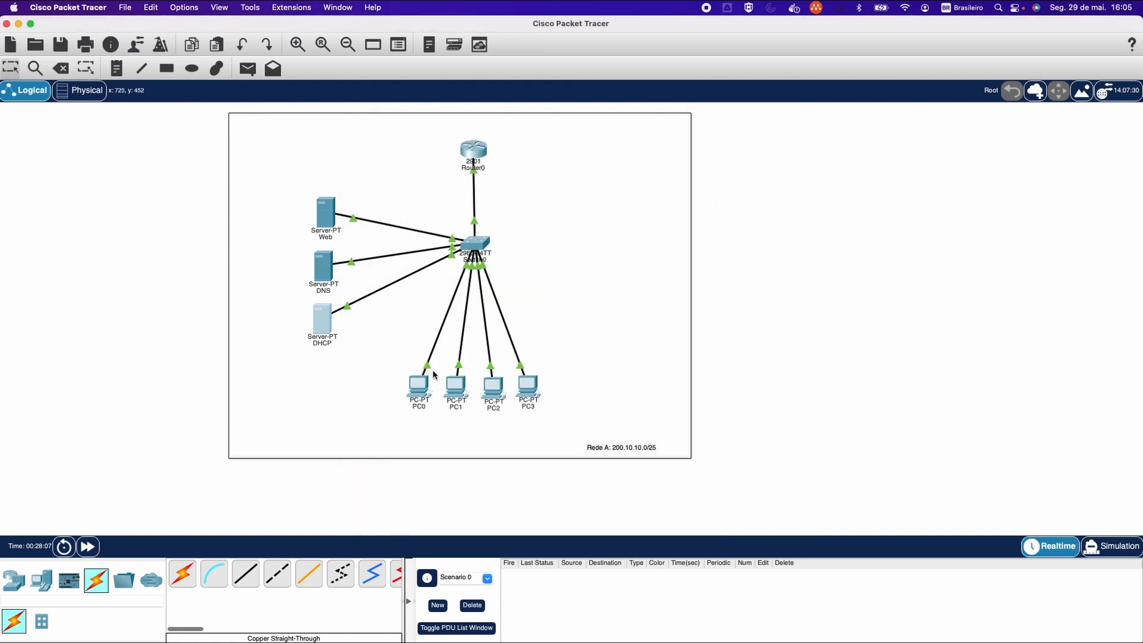
Switch PC1's IPv4 configuration to obtain its address through DHCP.
left_click(455, 388)
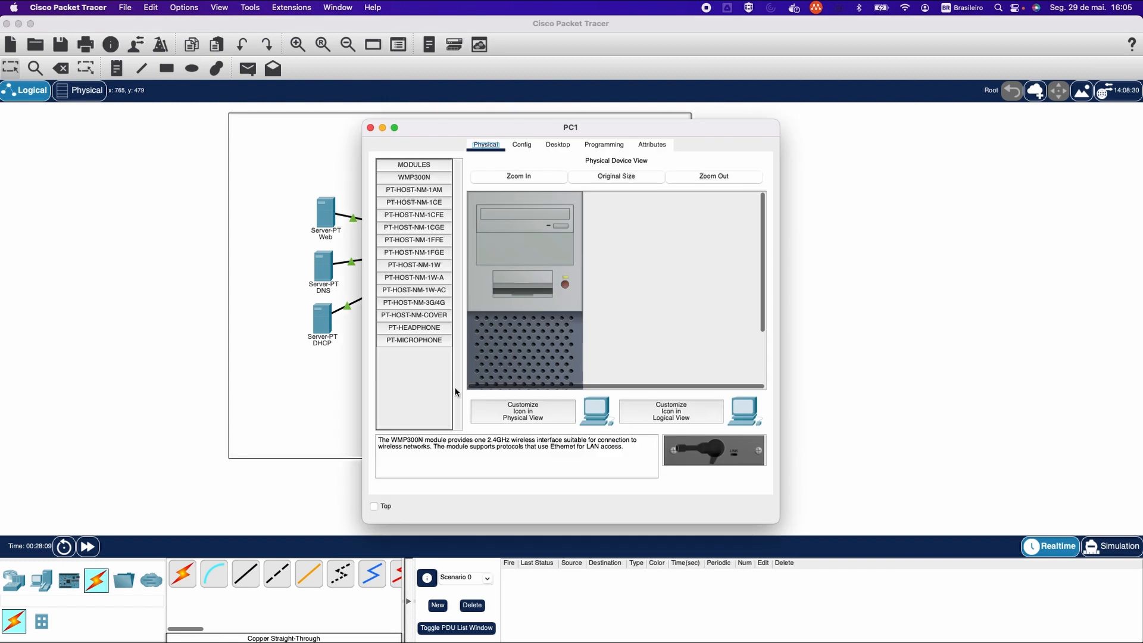
left_click(555, 146)
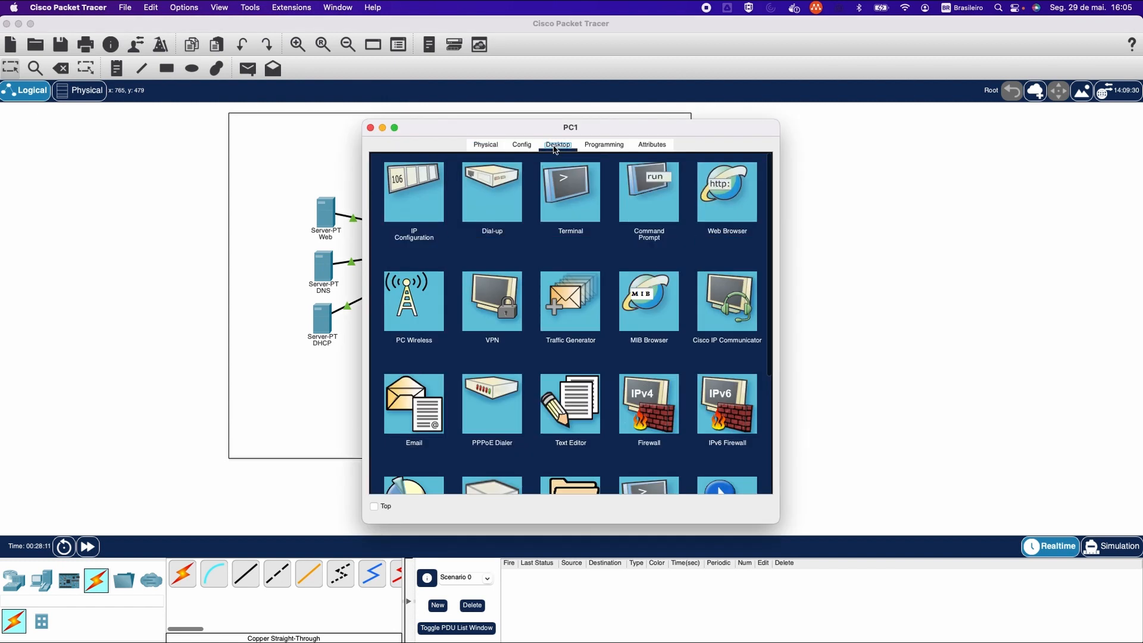
left_click(426, 177)
left_click(395, 221)
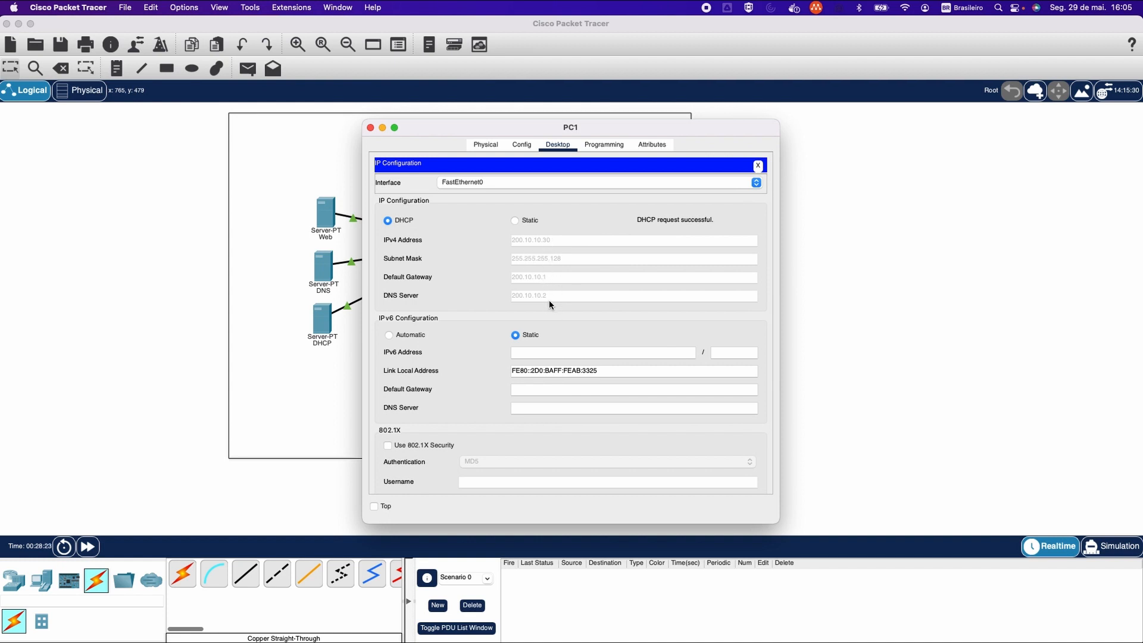
Test PC1's DHCP settings by loading aula.net in its web browser.
left_click(651, 145)
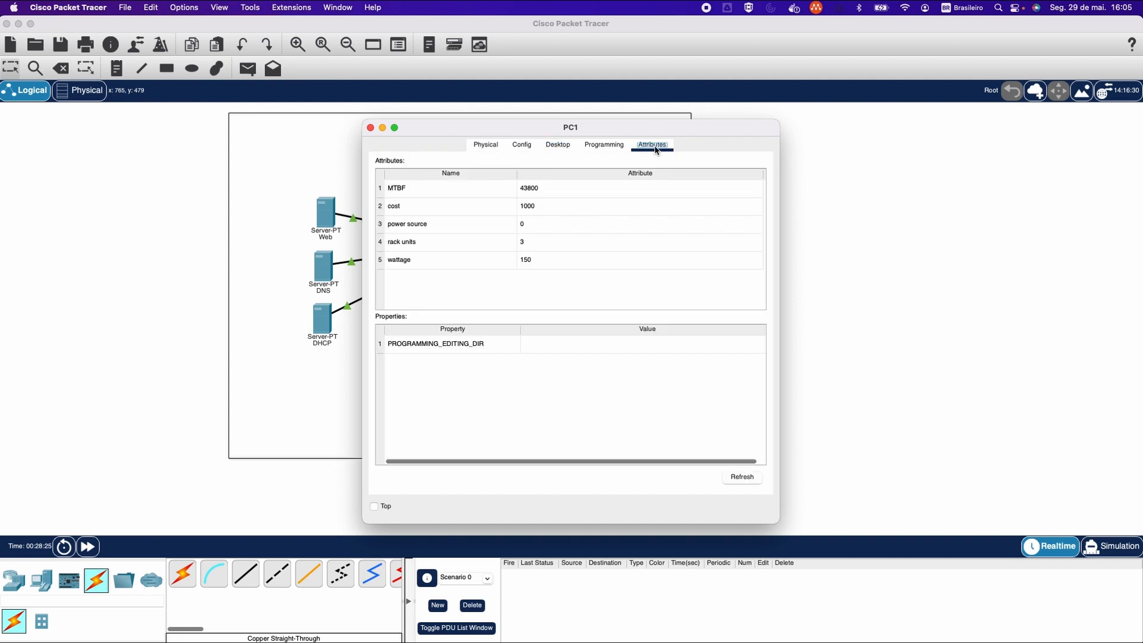
left_click(488, 145)
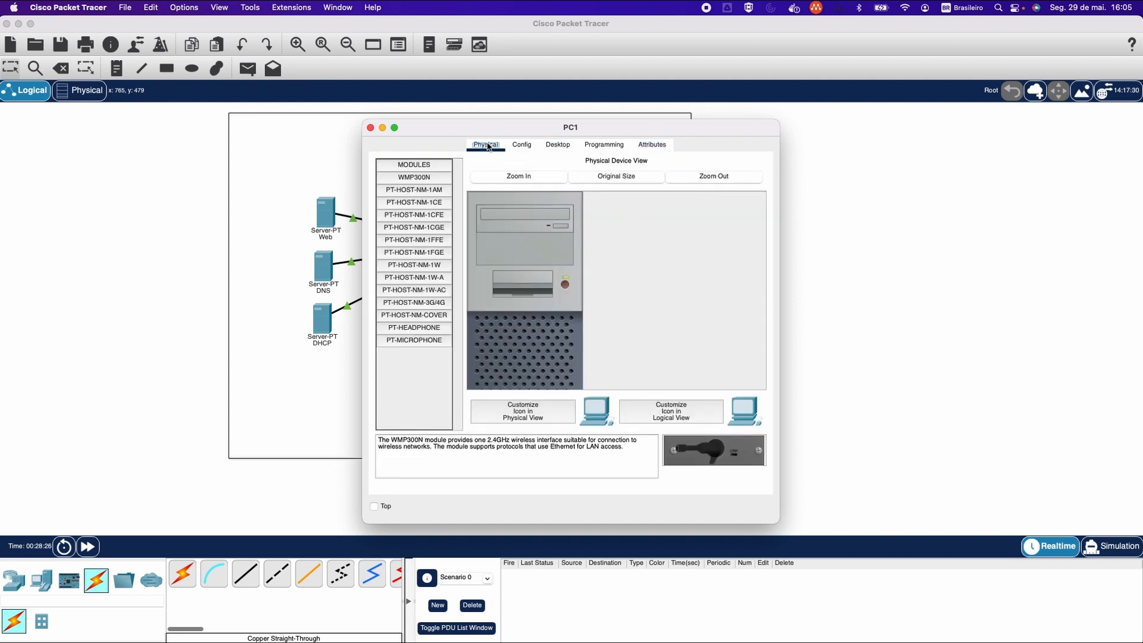
left_click(557, 146)
left_click(755, 166)
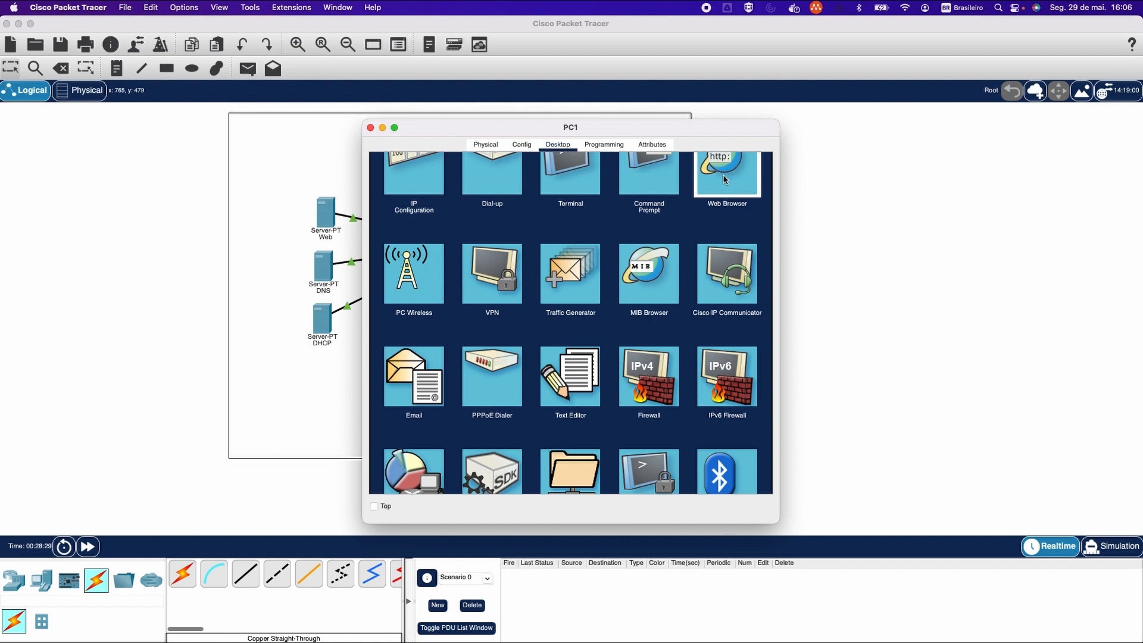
left_click(712, 206)
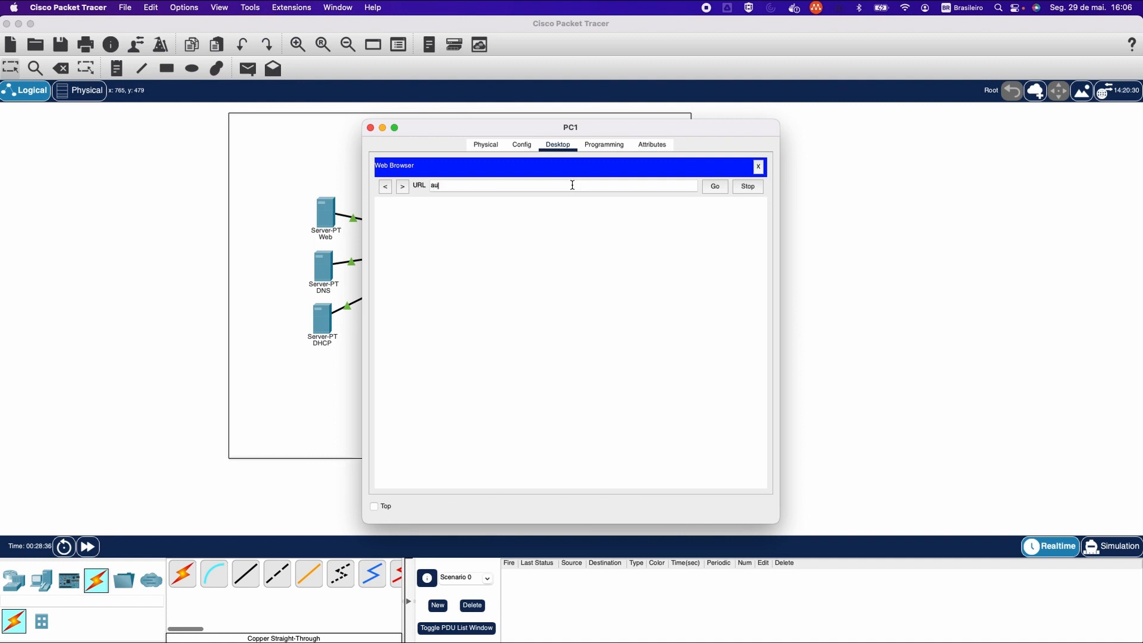
type("aula.net")
key("Return")
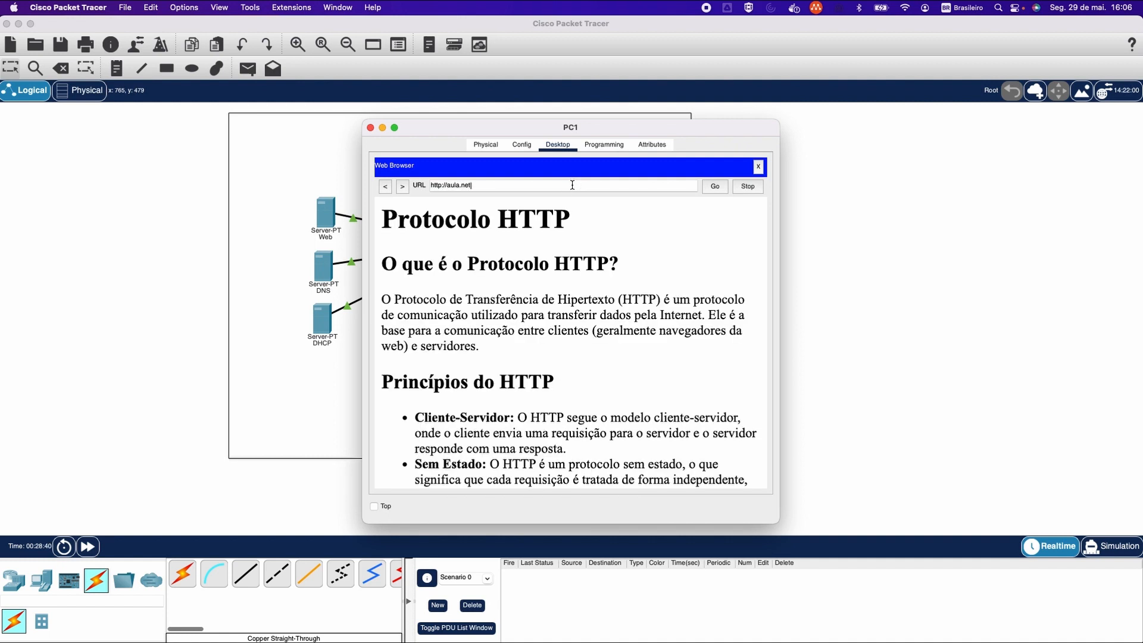
left_click(758, 167)
left_click(369, 128)
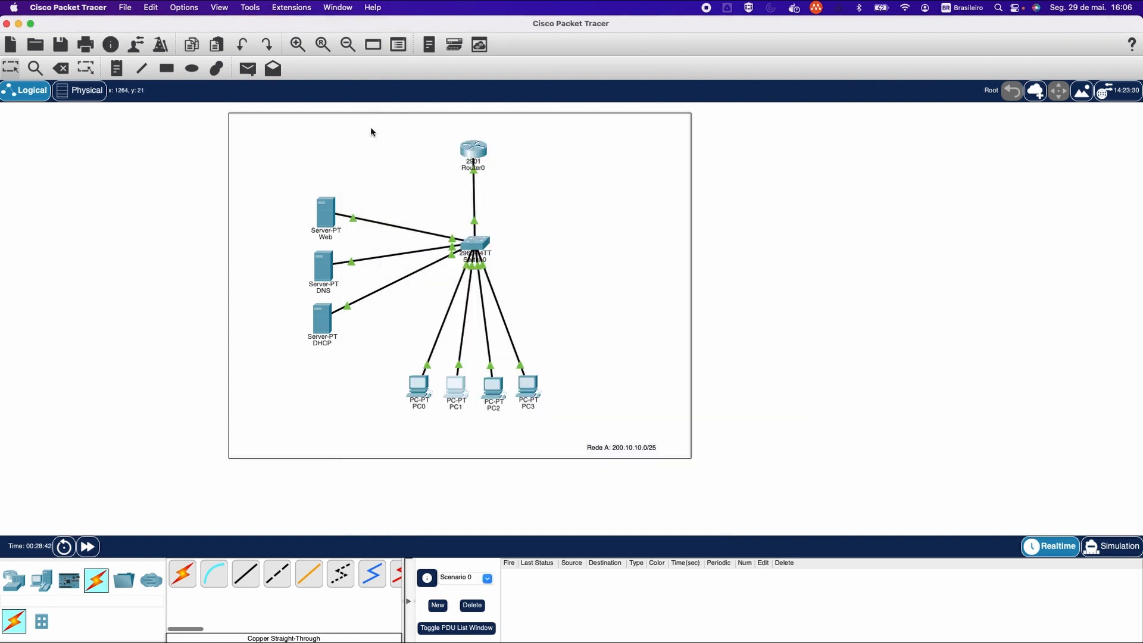
Switch PC2's IPv4 configuration to obtain its address through DHCP.
left_click(492, 388)
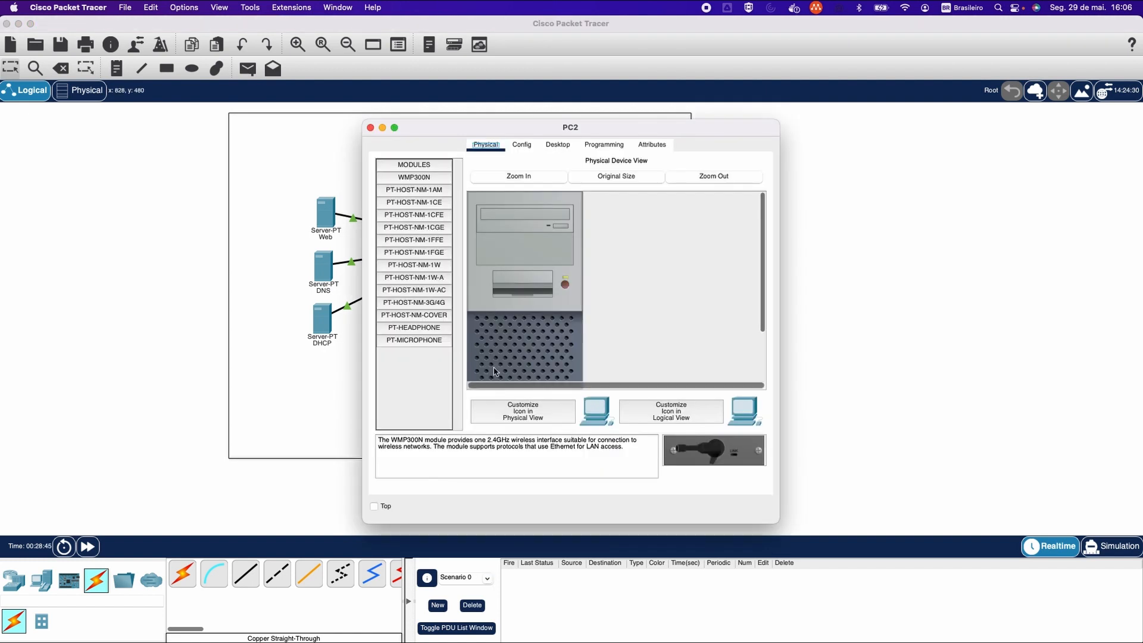
left_click(558, 144)
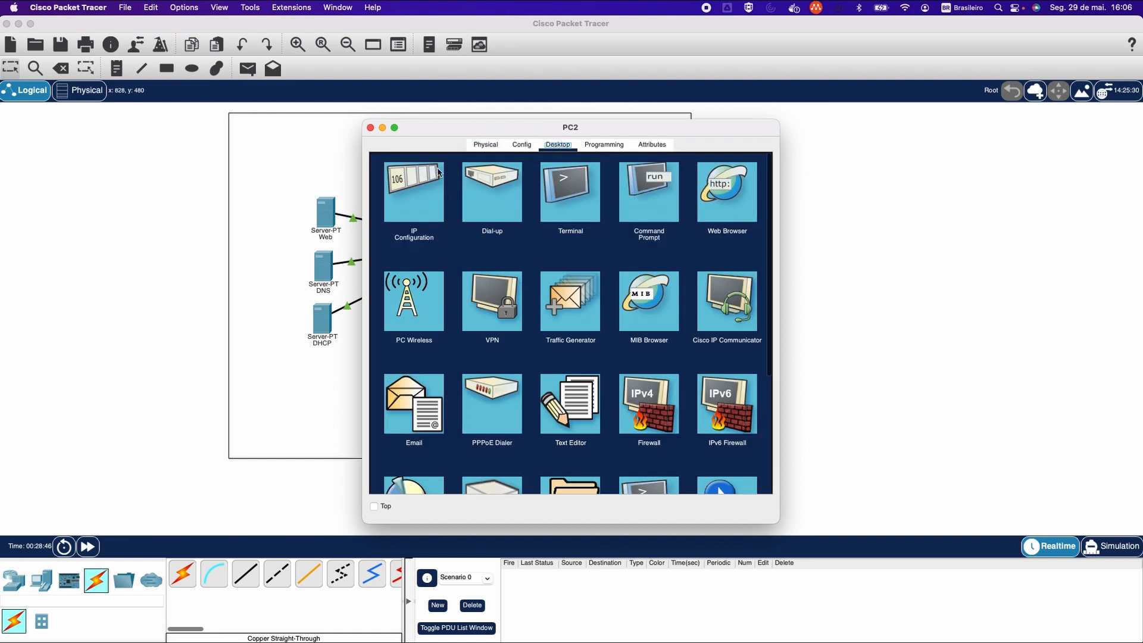
left_click(419, 177)
left_click(393, 224)
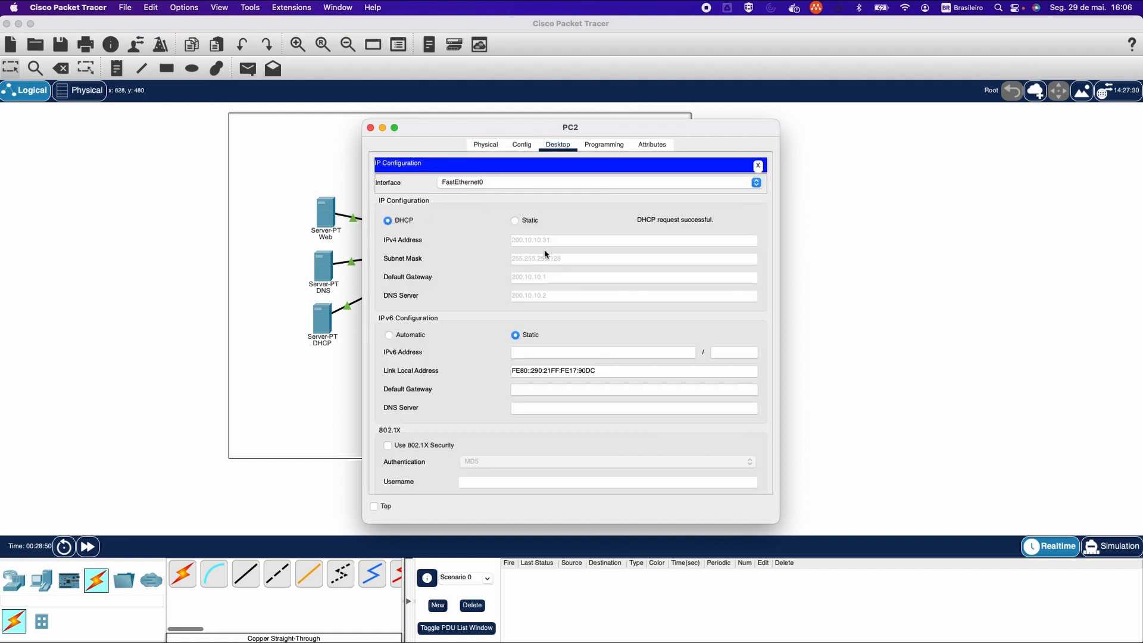
left_click(758, 166)
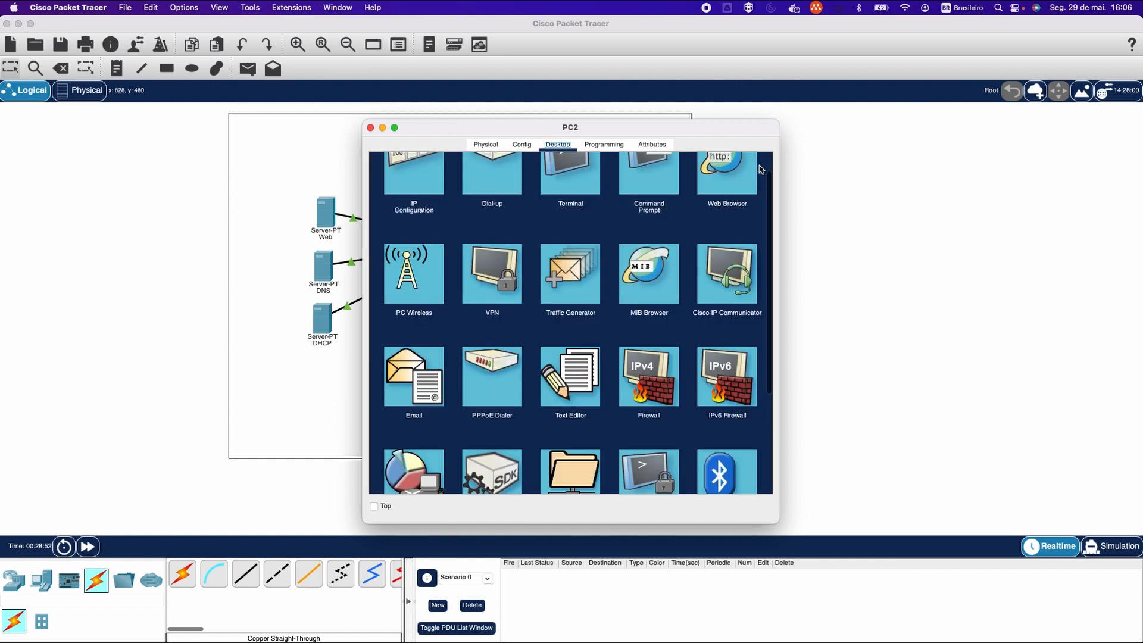
Test web access from PC2 by loading aula.net in its web browser, and close the PC2 window.
left_click(726, 185)
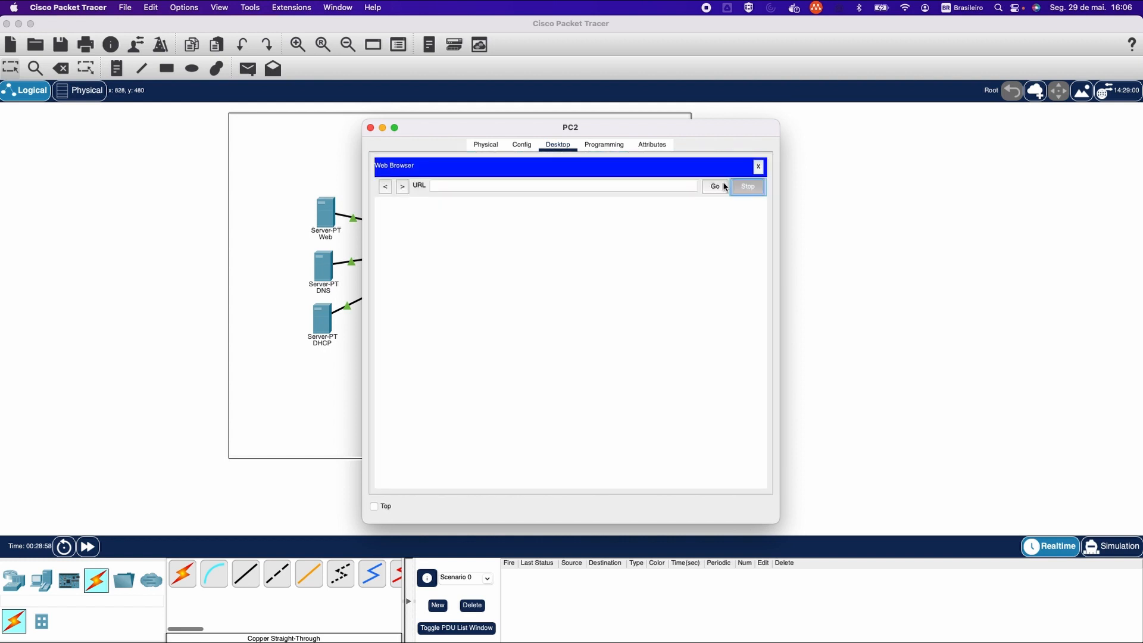
left_click(483, 183)
type("aula")
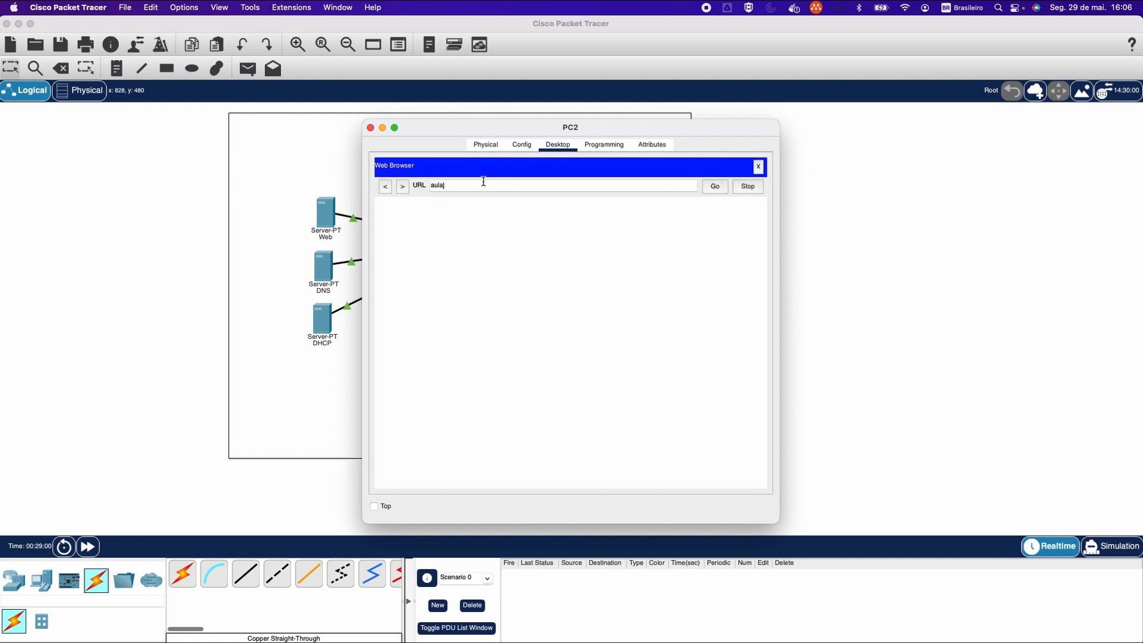
type(".net")
key("Return")
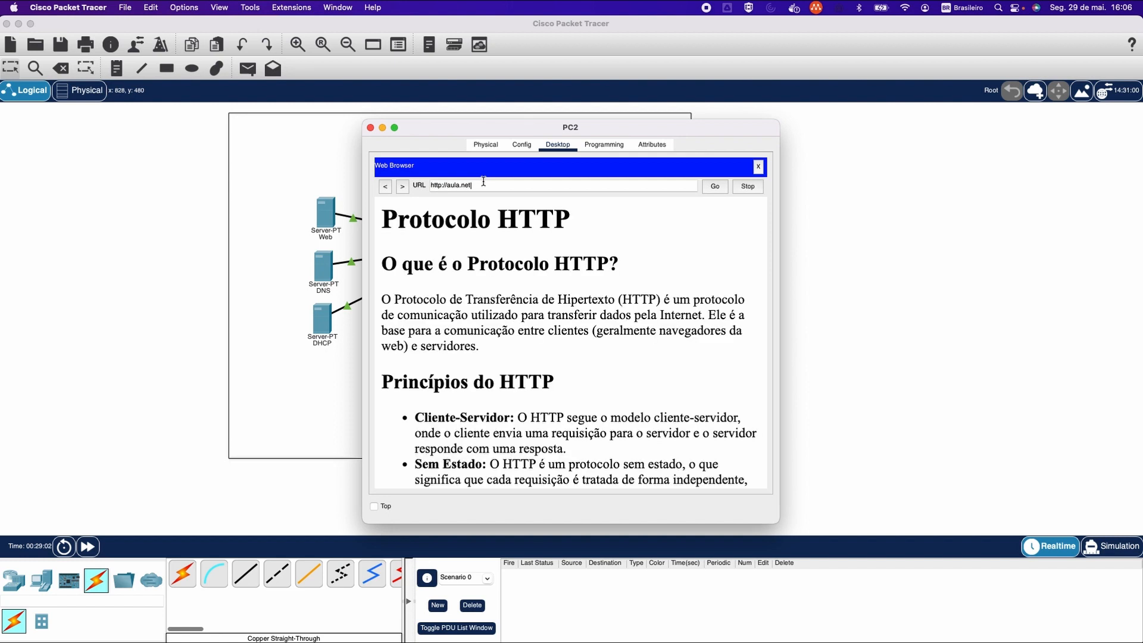
left_click(758, 167)
left_click(371, 127)
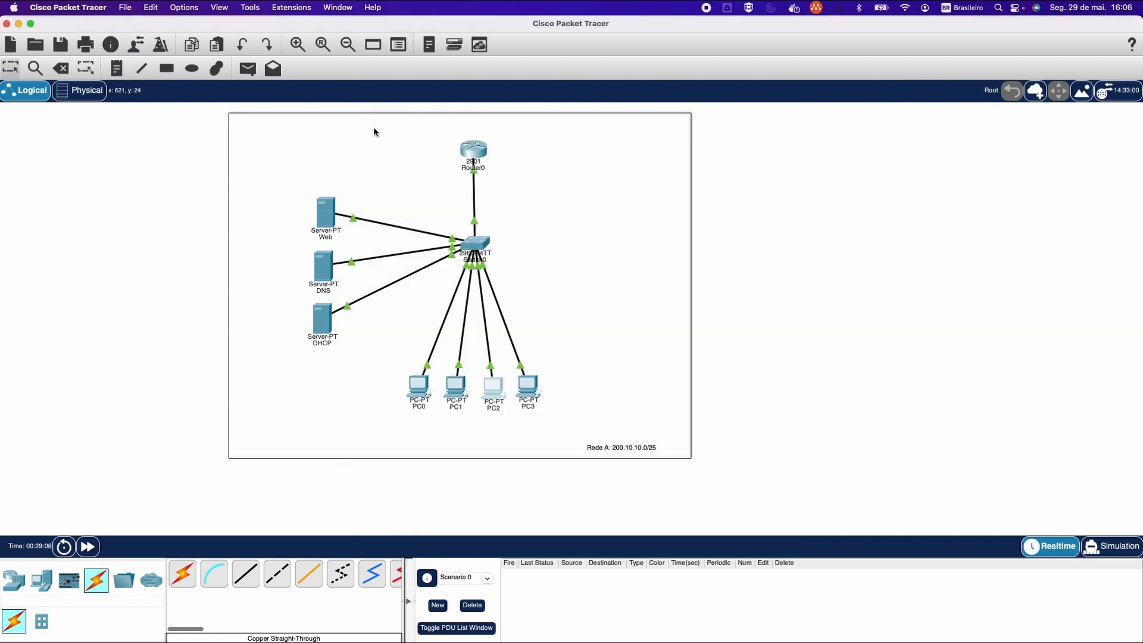
Switch PC3's IPv4 configuration to DHCP and close its device window.
left_click(530, 393)
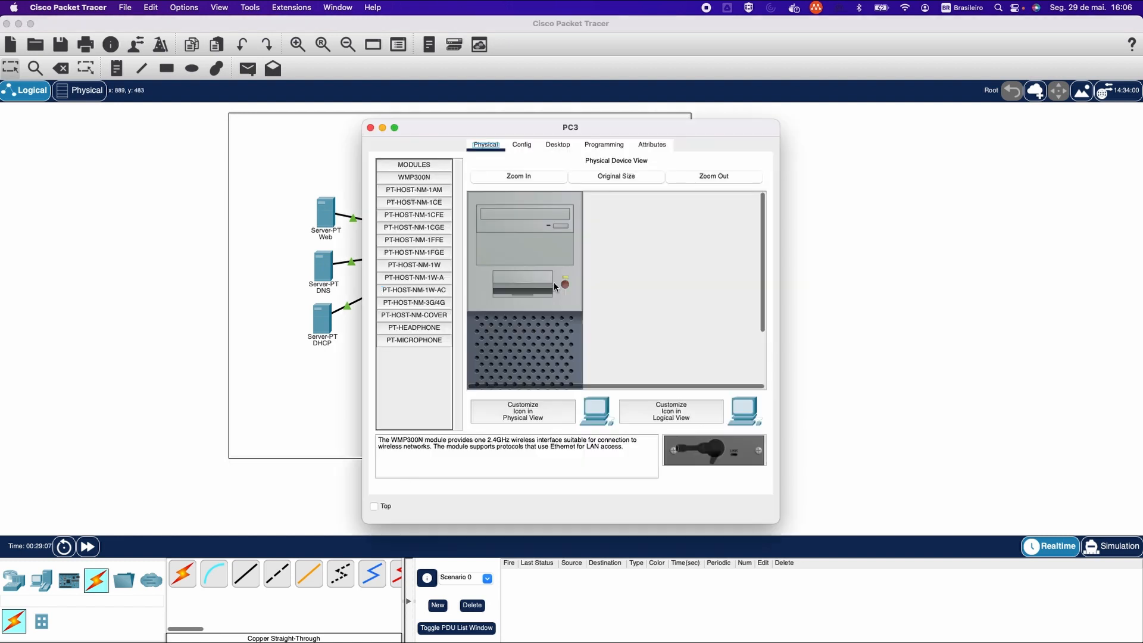
left_click(558, 146)
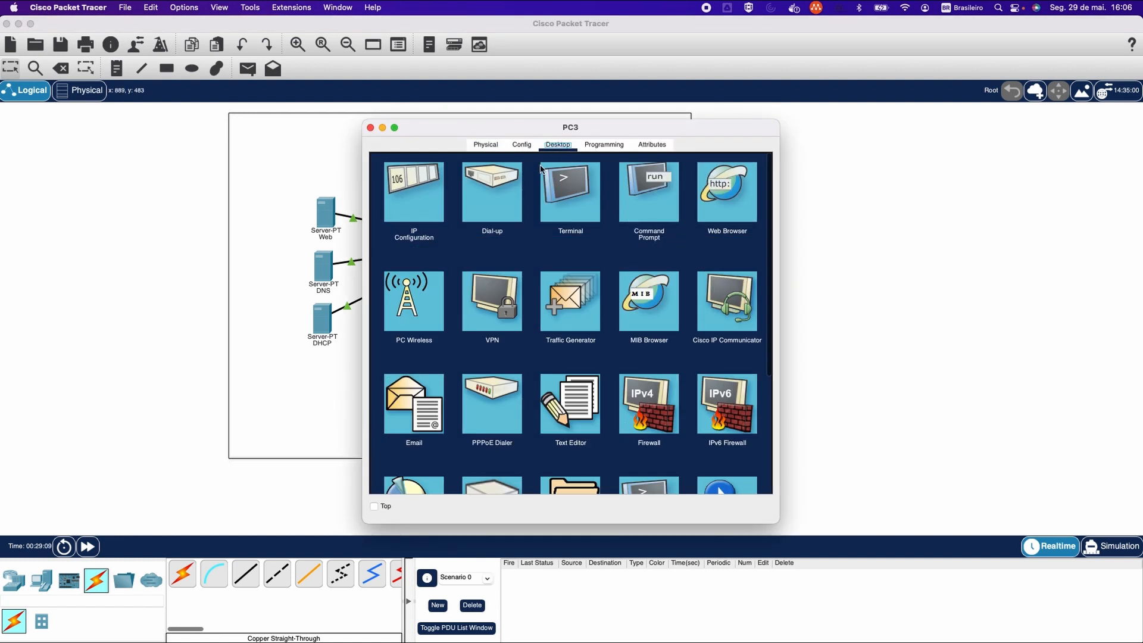
left_click(434, 184)
left_click(398, 219)
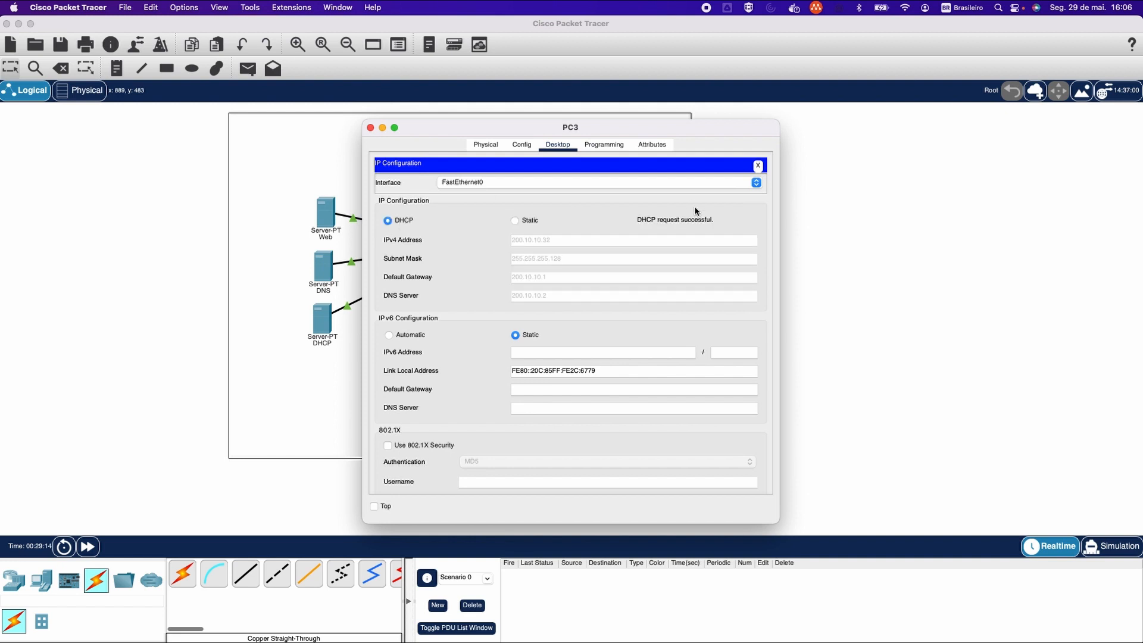
left_click(652, 145)
left_click(371, 126)
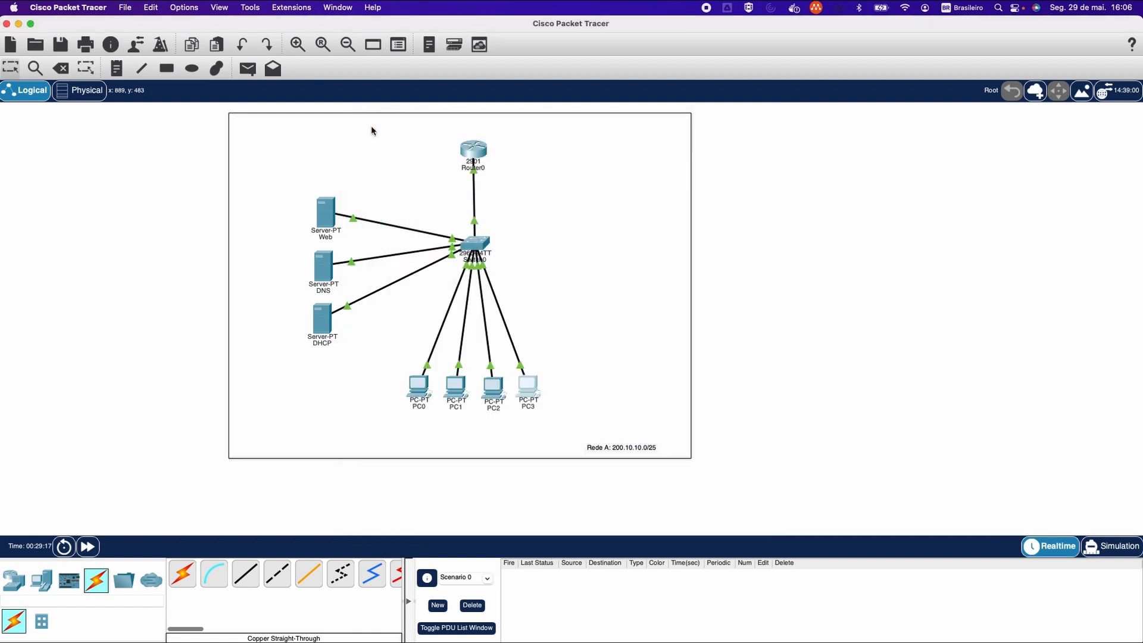
Change PC0's IPv4 configuration from static to DHCP and close its device window.
left_click(419, 393)
left_click(432, 194)
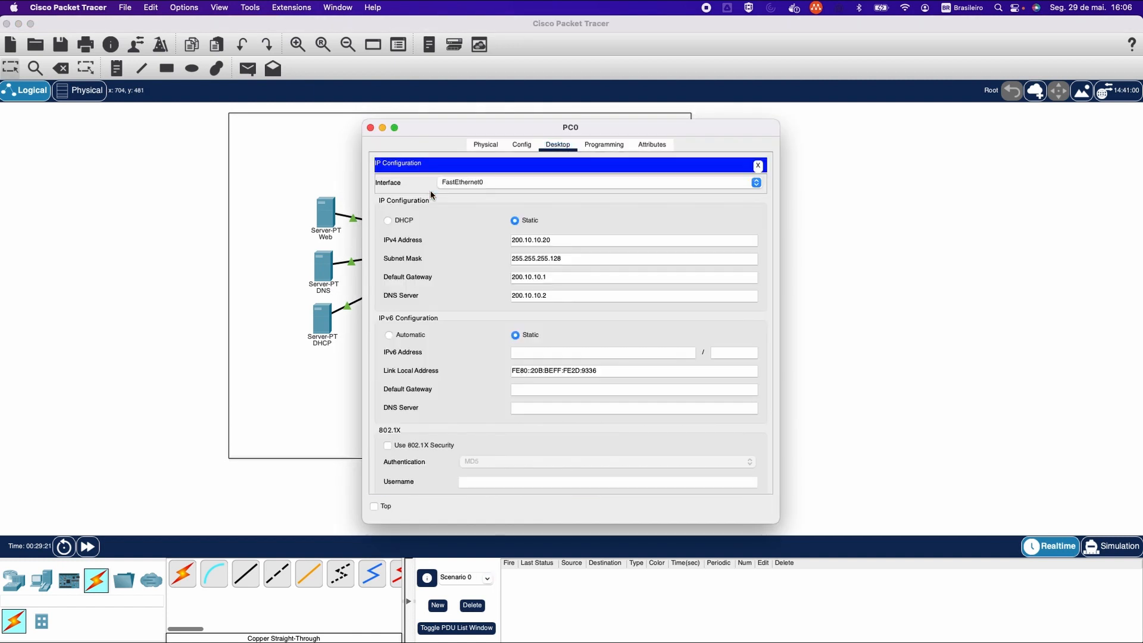
left_click(393, 221)
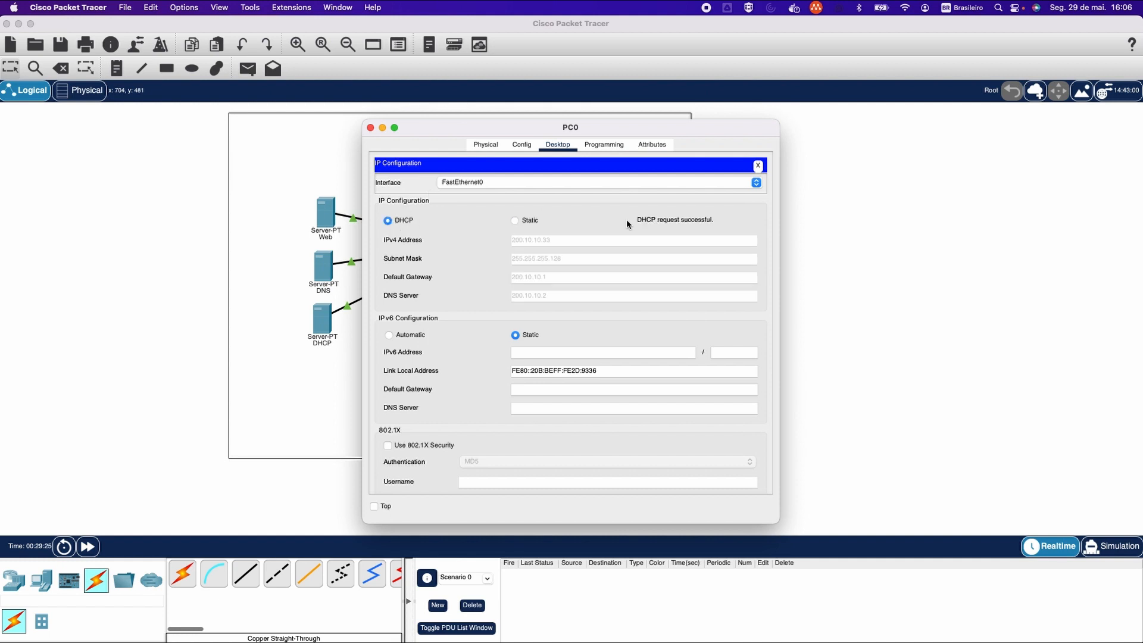
left_click(758, 166)
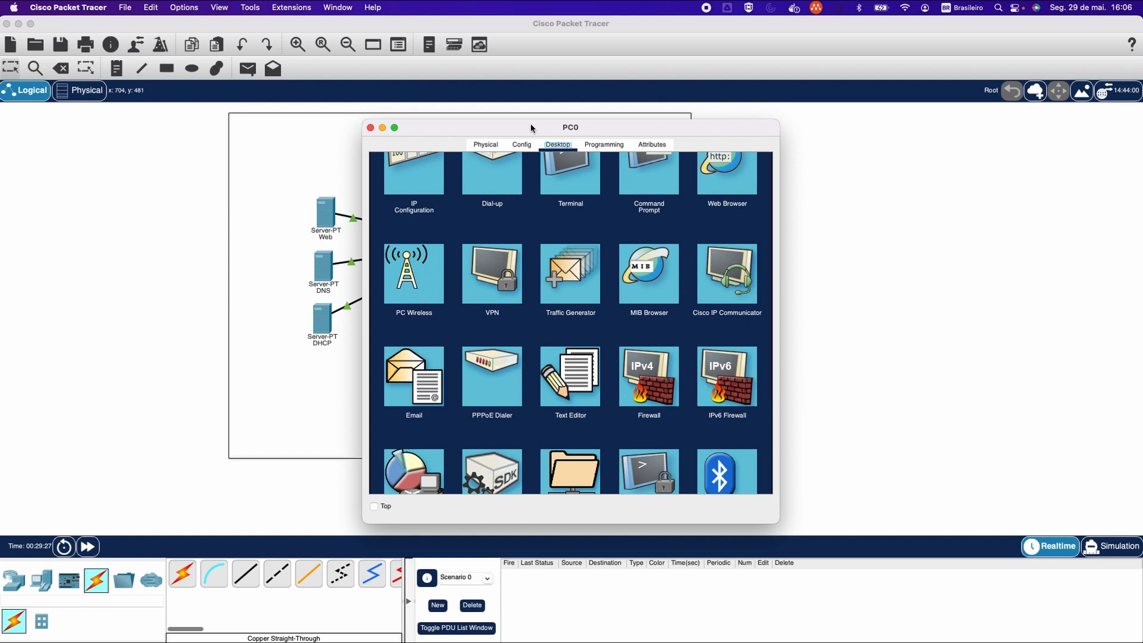
left_click(370, 128)
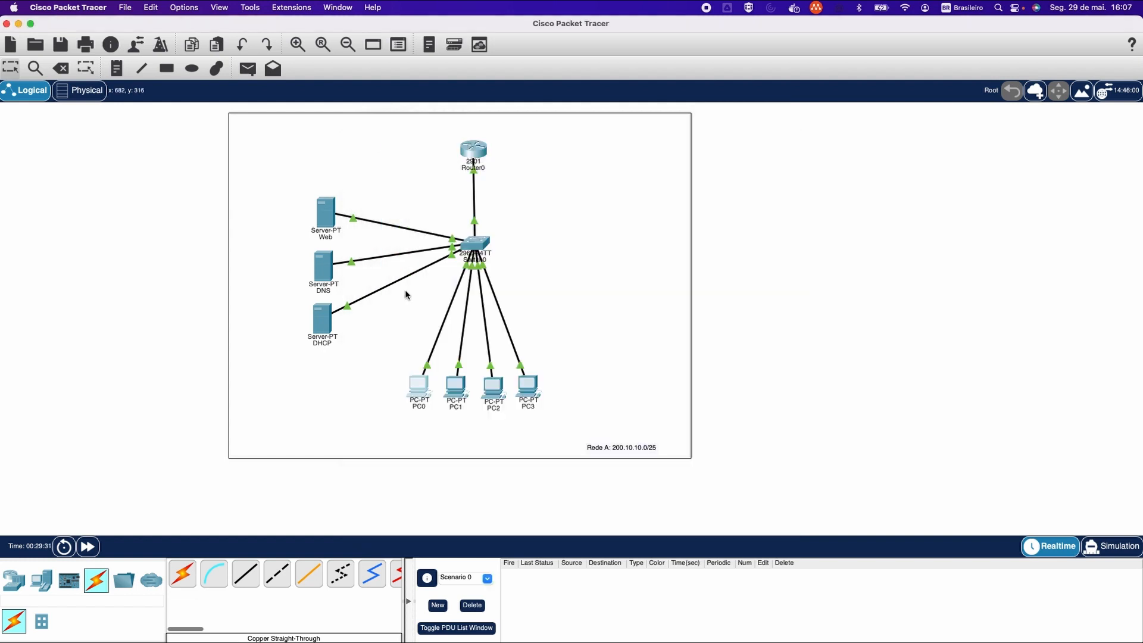